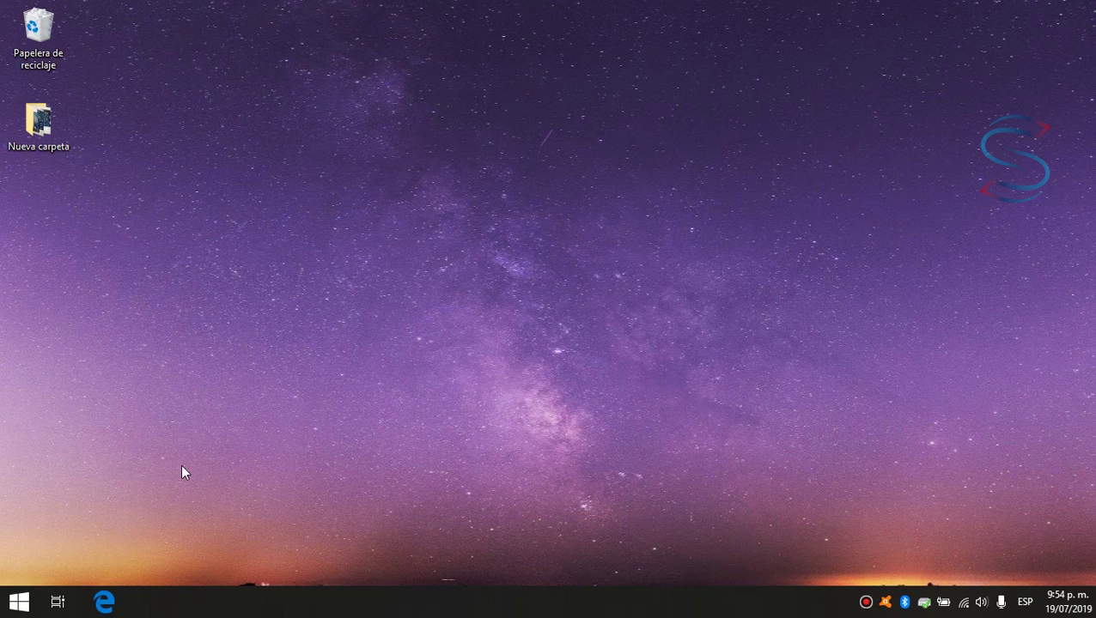
# Open the Control Panel, dock its window to the left half of the screen, and show the devices and printers.
pyautogui.click(19, 601)
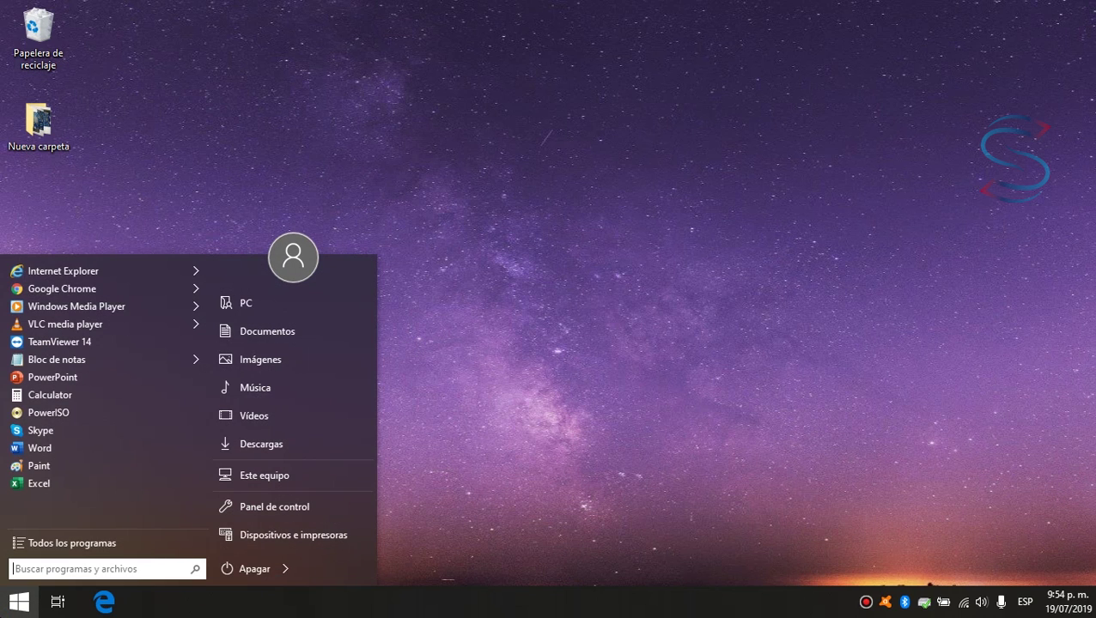
pyautogui.write('CONTROL')
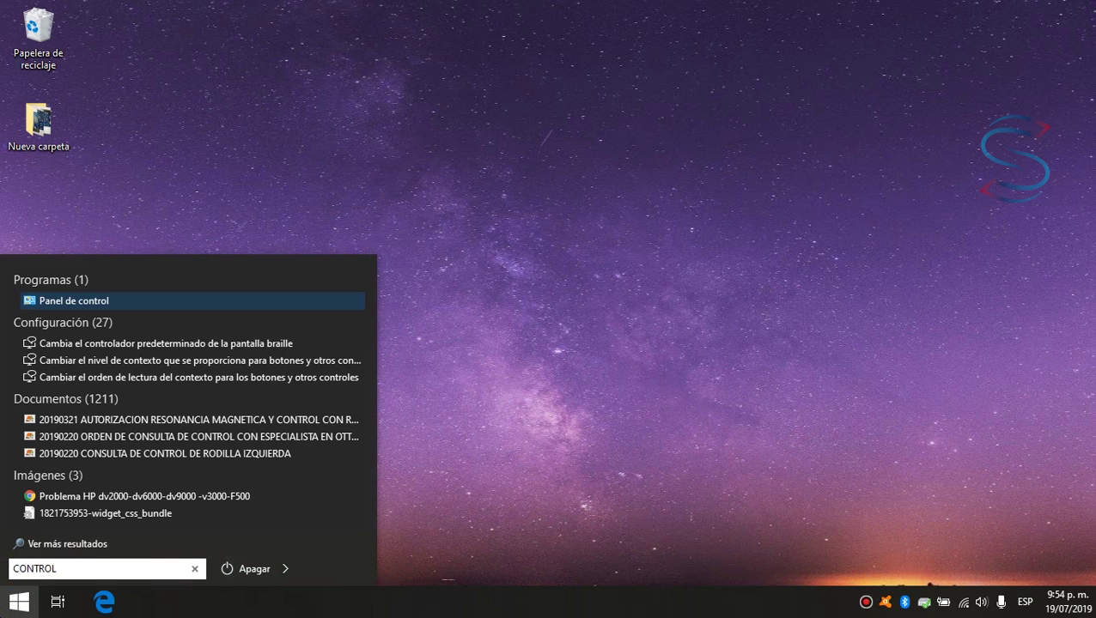
pyautogui.click(80, 303)
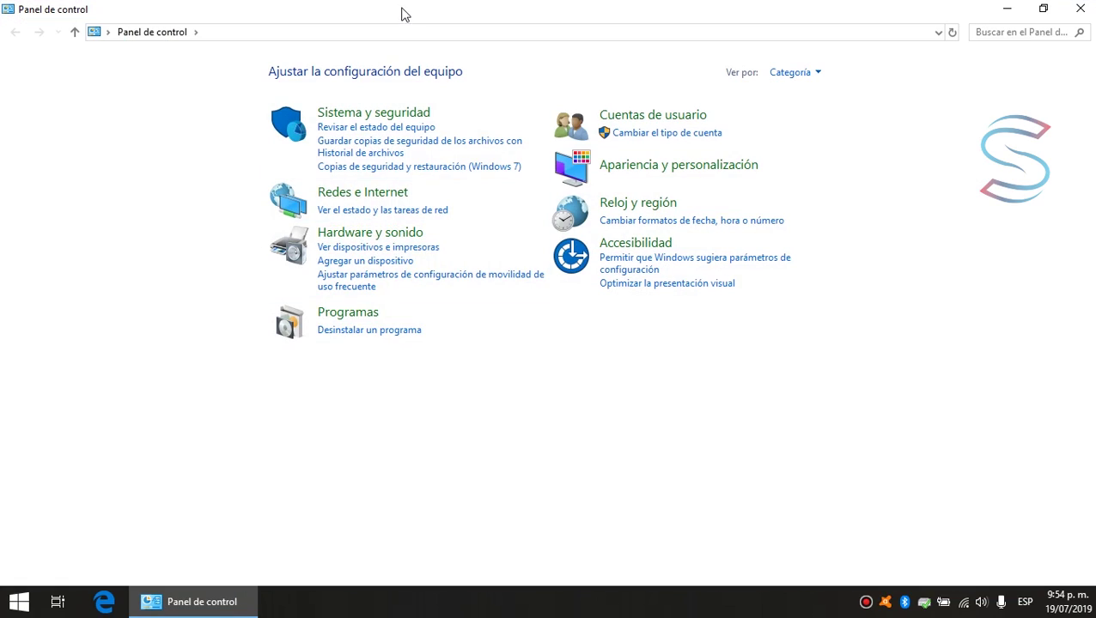
pyautogui.moveTo(403, 13); pyautogui.dragTo(3, 139)
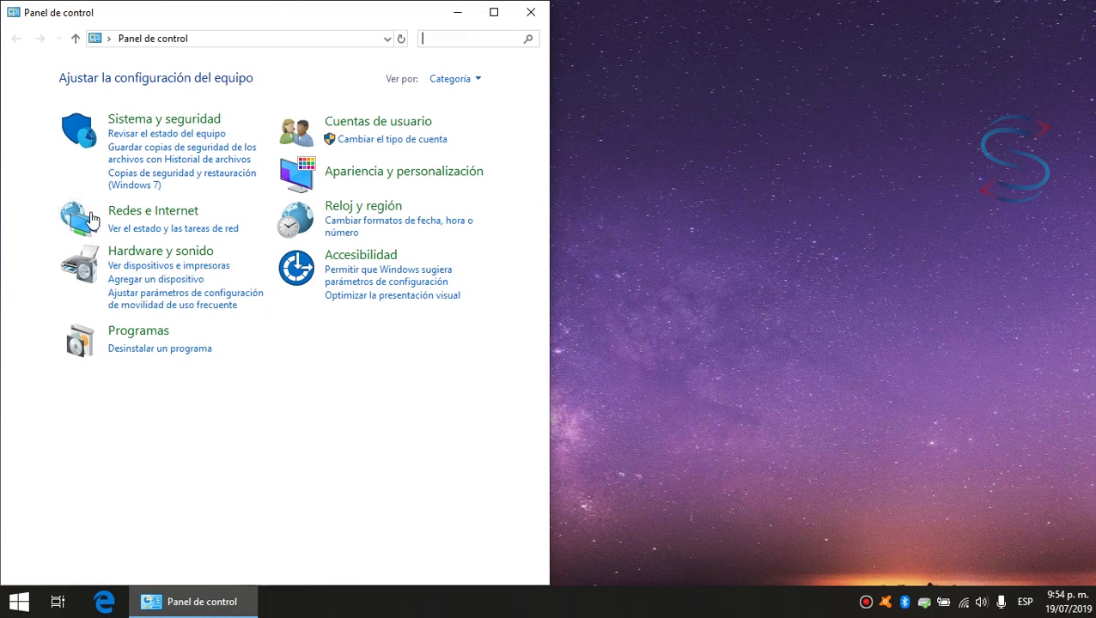
pyautogui.click(174, 268)
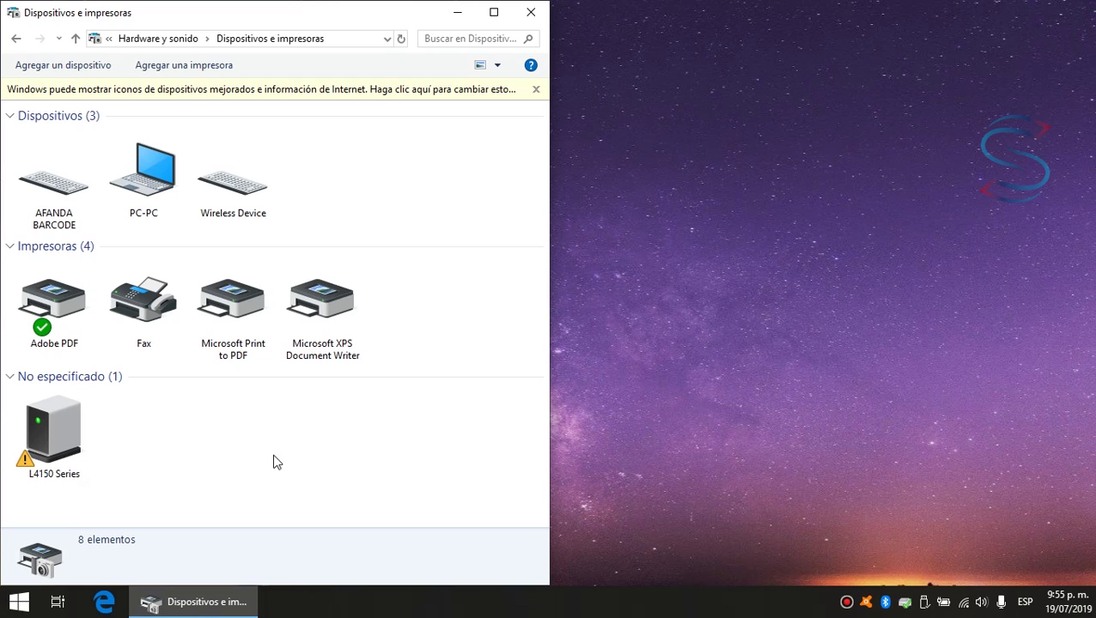
# Launch the Device Manager from the devices and printers window and dock it to the right half of the screen.
pyautogui.moveTo(382, 280); pyautogui.dragTo(474, 356)
pyautogui.rightClick(390, 471)
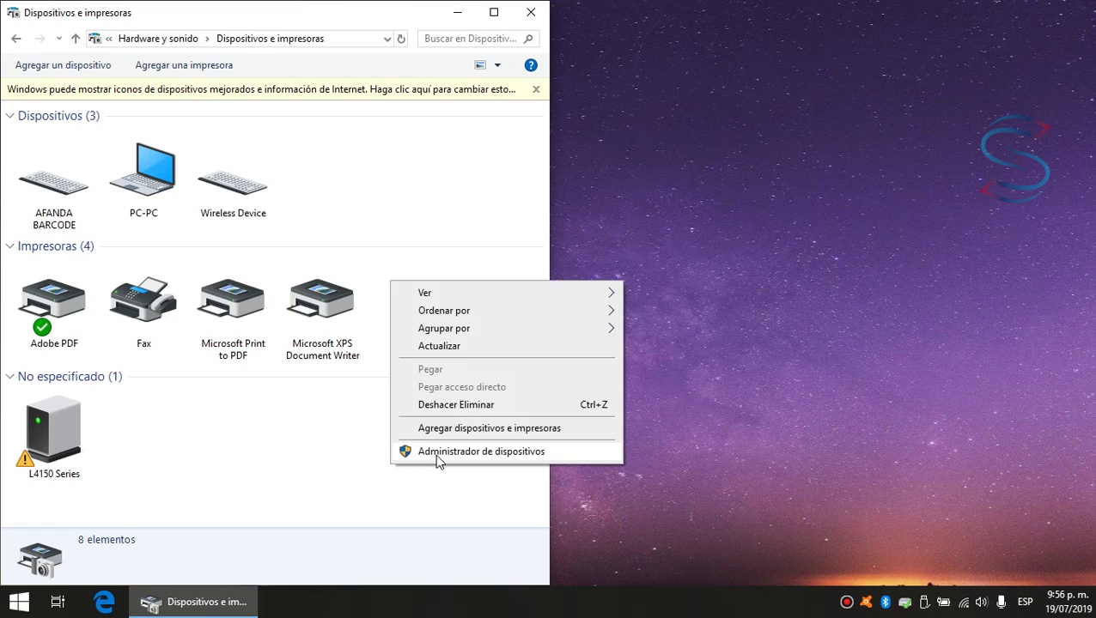
pyautogui.click(412, 482)
pyautogui.rightClick(400, 480)
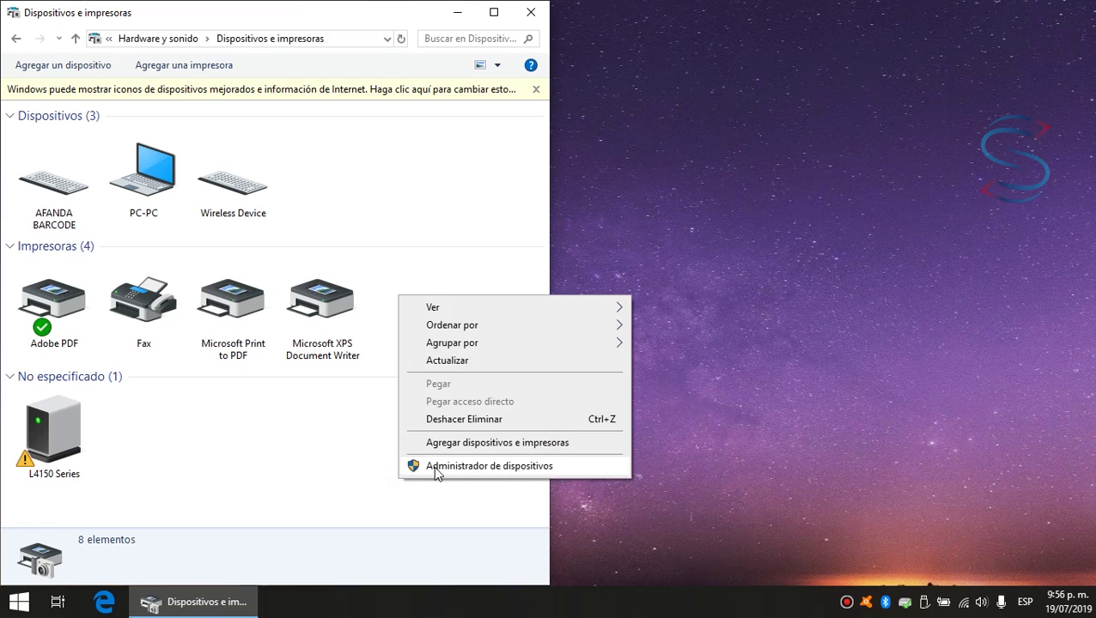
pyautogui.click(379, 470)
pyautogui.rightClick(376, 469)
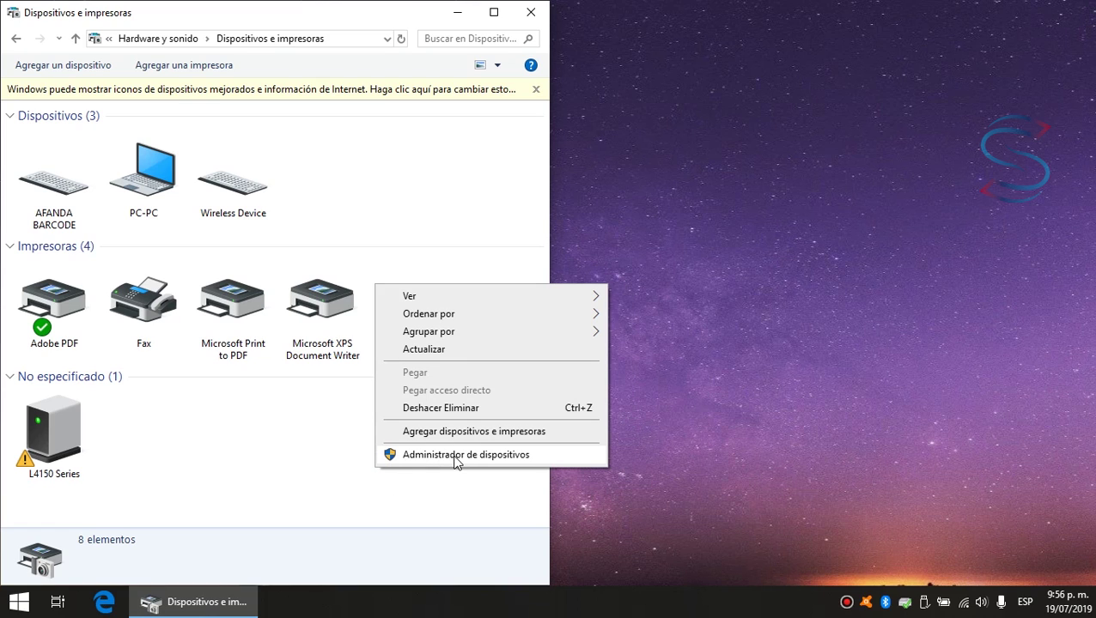
pyautogui.click(456, 457)
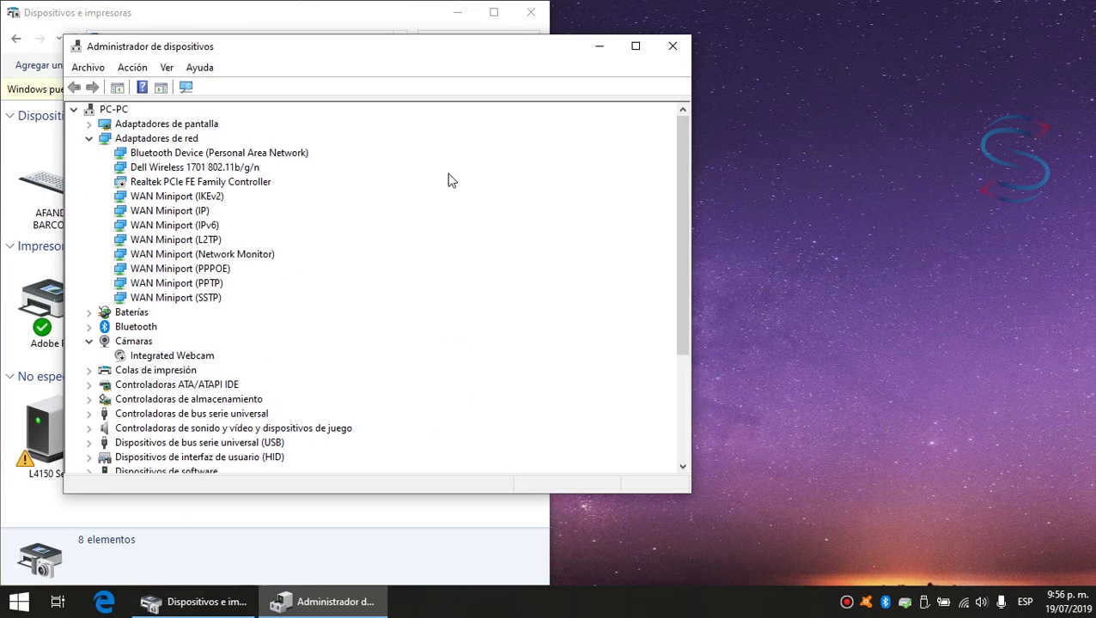
pyautogui.moveTo(432, 60); pyautogui.dragTo(1069, 228)
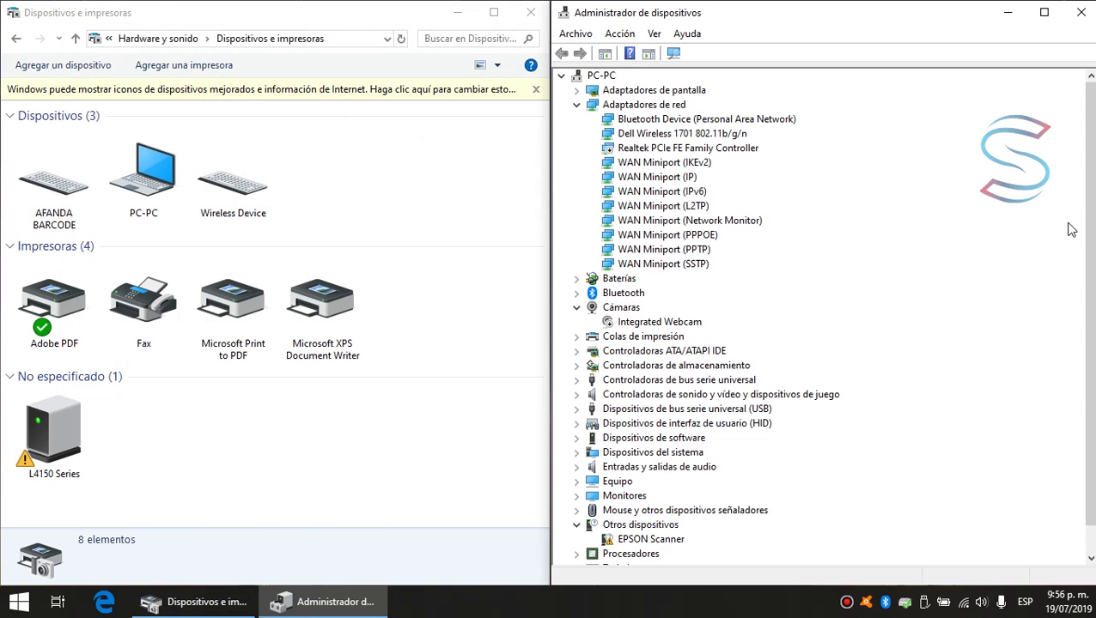
# Select the EPSON Scanner under Otros dispositivos and collapse the Adaptadores de red and Cámaras categories.
pyautogui.click(657, 541)
pyautogui.scroll(-1, 631, 537)
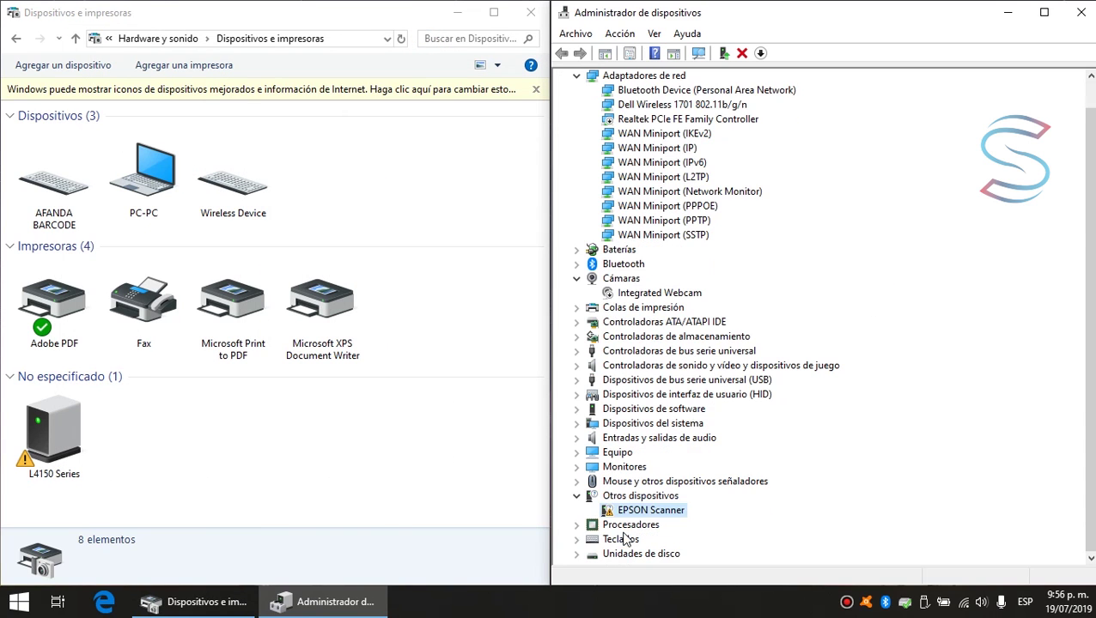
pyautogui.scroll(1, 632, 317)
pyautogui.click(576, 104)
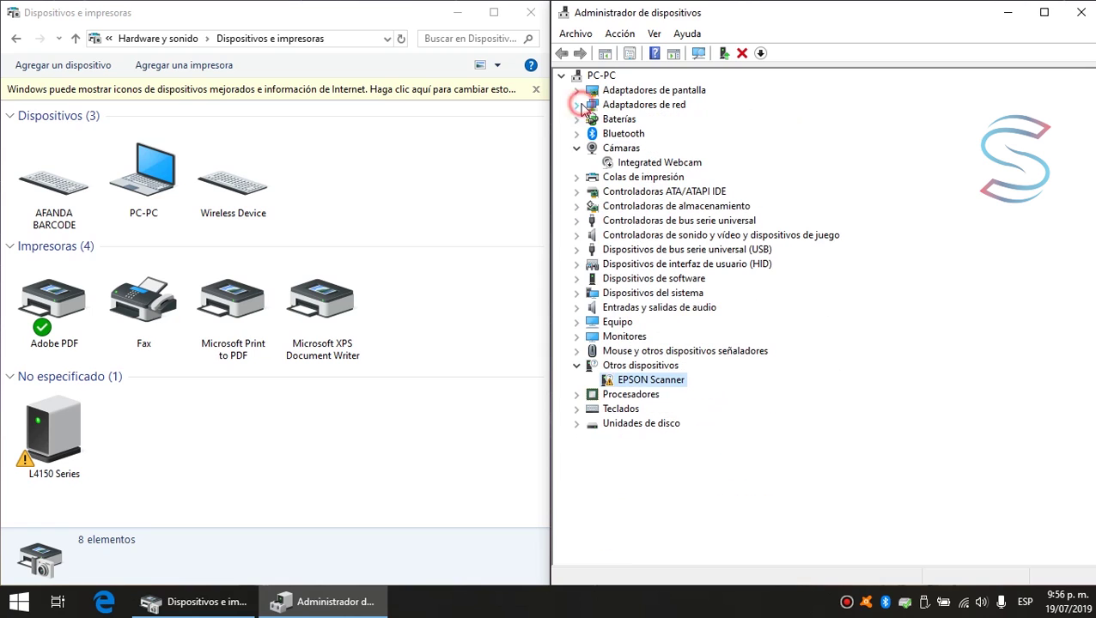
pyautogui.click(577, 149)
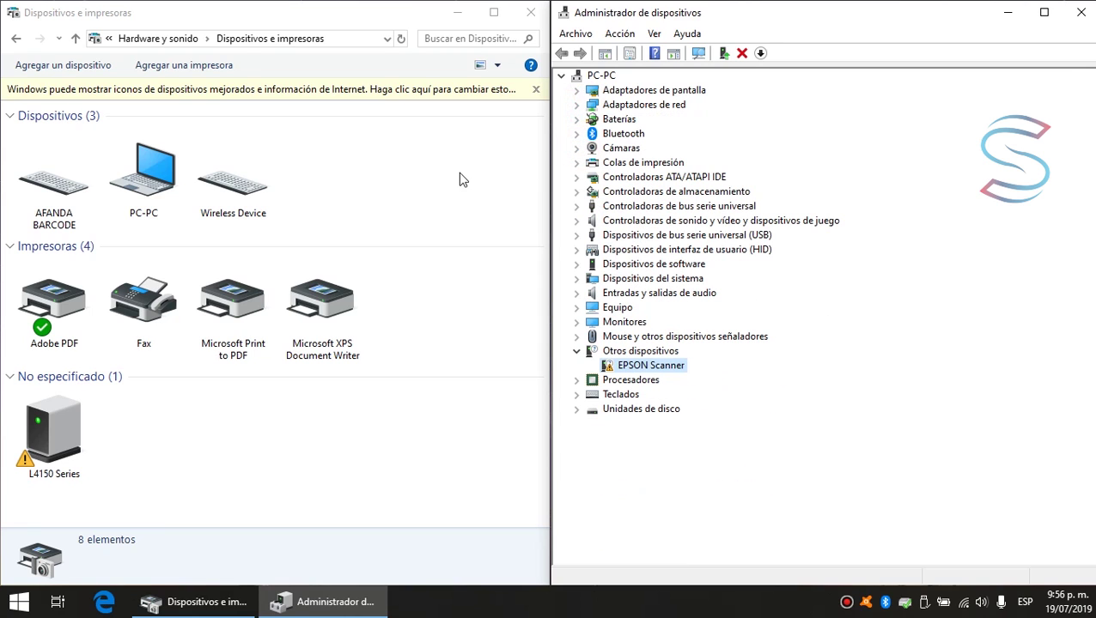
# Switch to Google Chrome by launching it from the Windows programs.
pyautogui.click(18, 601)
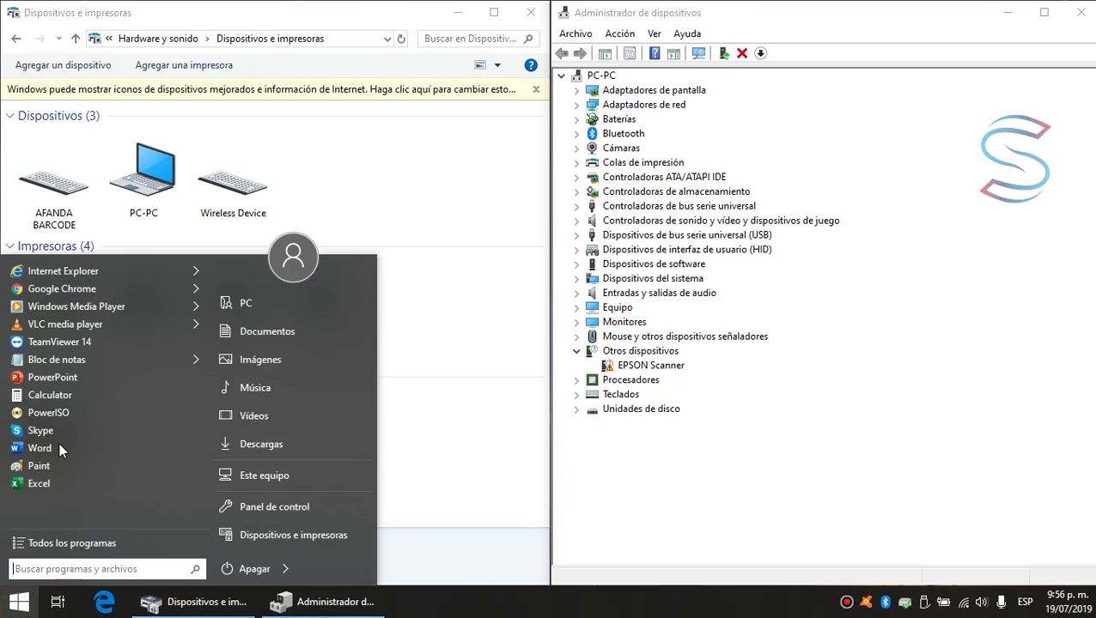
pyautogui.moveTo(93, 291)
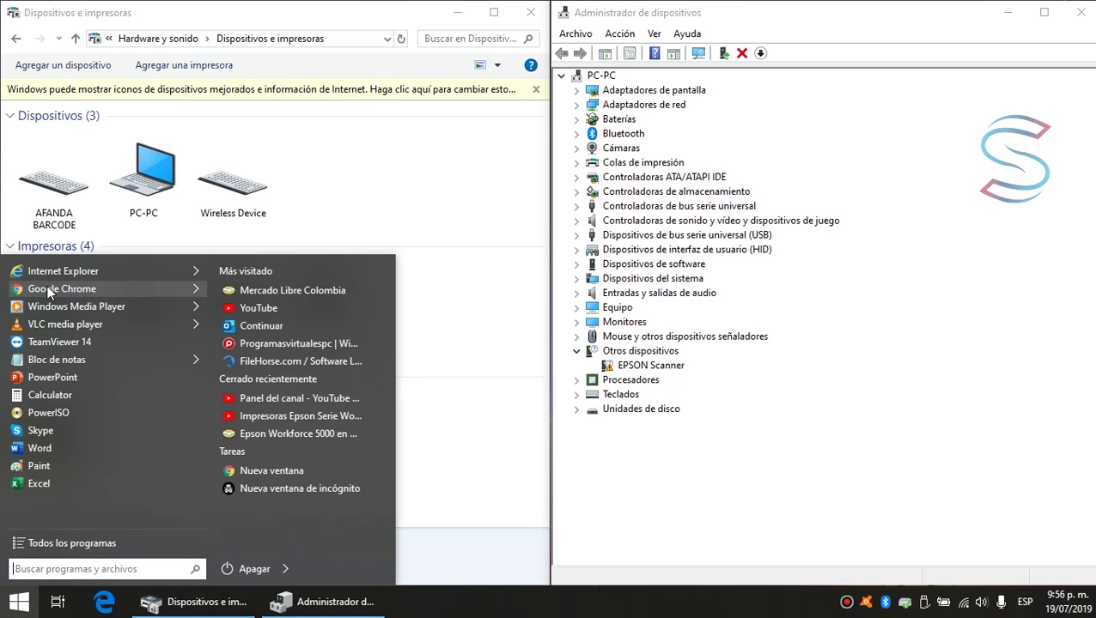
pyautogui.click(93, 290)
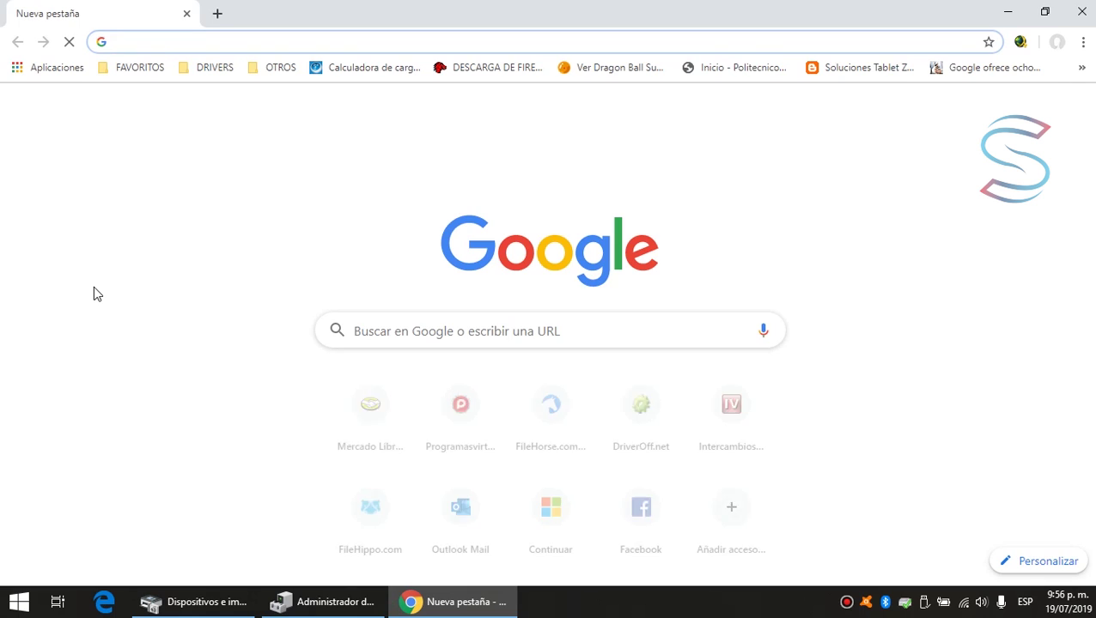
# Search Google for "CONTROLAdores epson L4150".
pyautogui.click(387, 335)
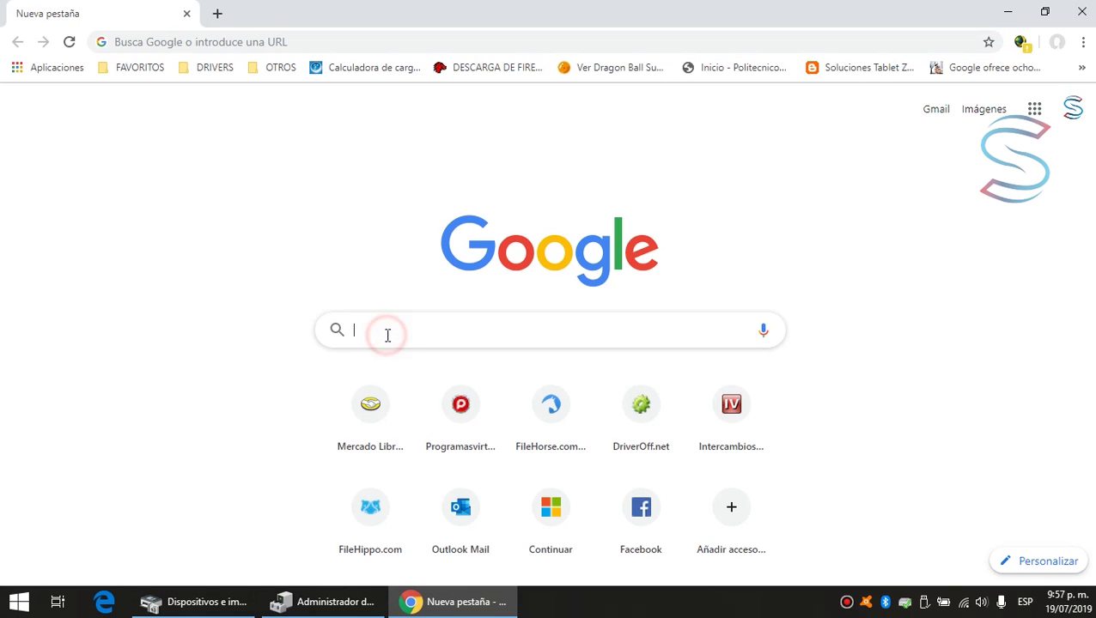
pyautogui.write('CONTOR')
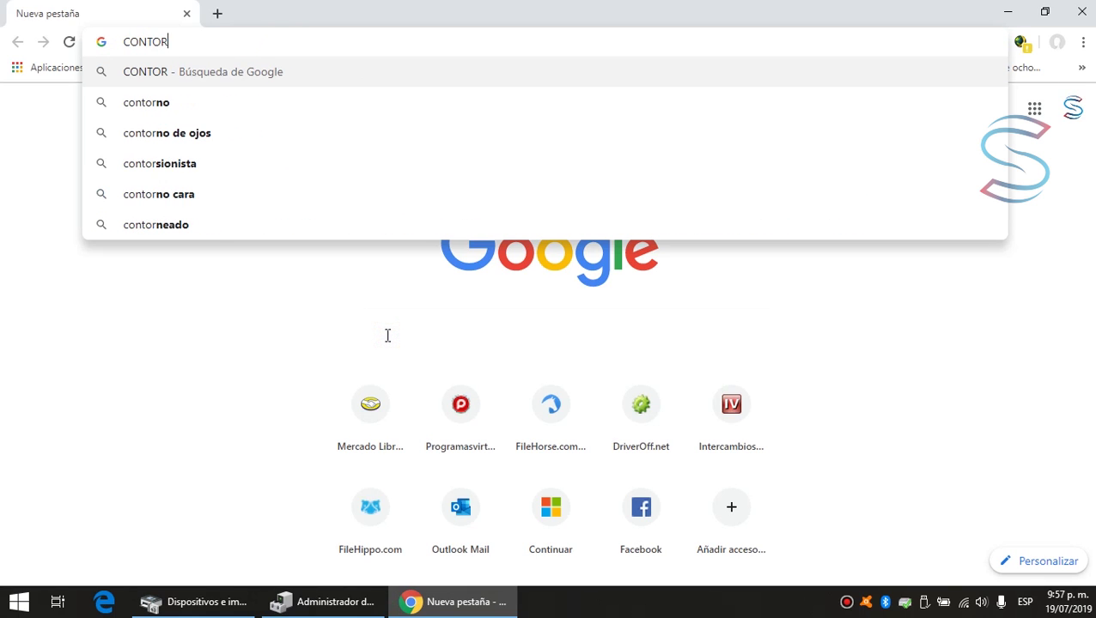
pyautogui.press('BackSpace')
pyautogui.press('BackSpace')
pyautogui.write('ROLA')
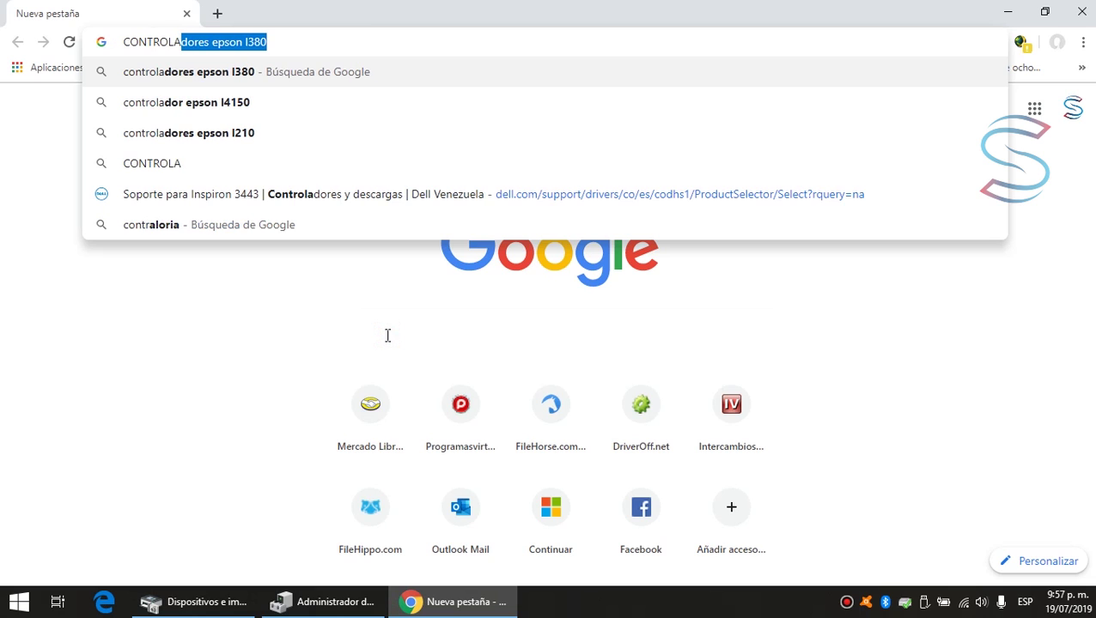
pyautogui.press('Right')
pyautogui.press('BackSpace')
pyautogui.press('BackSpace')
pyautogui.press('BackSpace')
pyautogui.press('BackSpace')
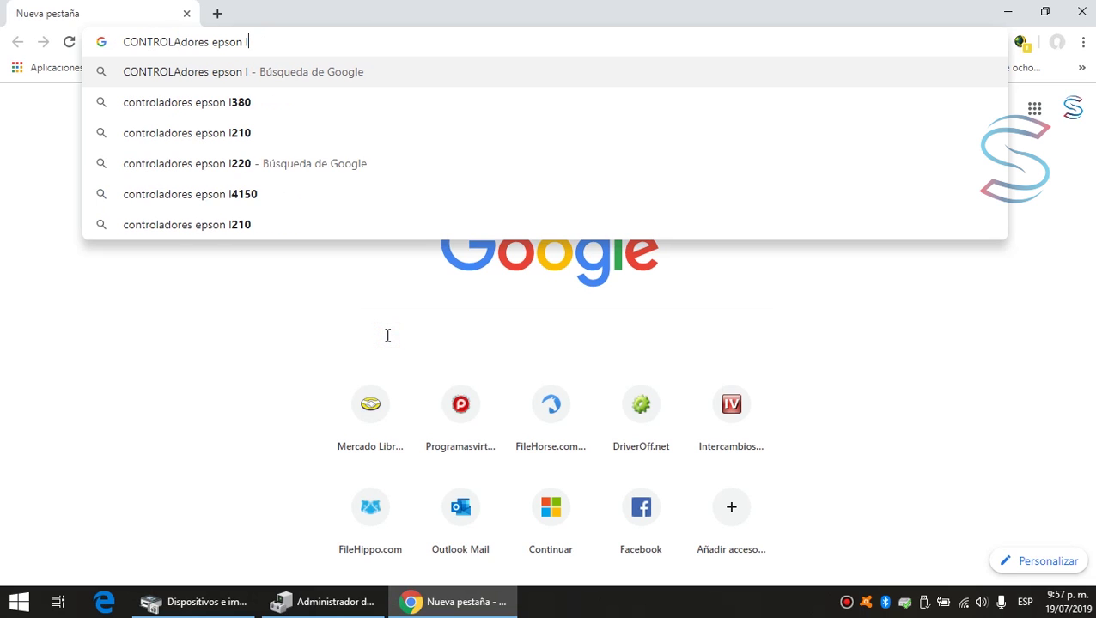
pyautogui.write('L')
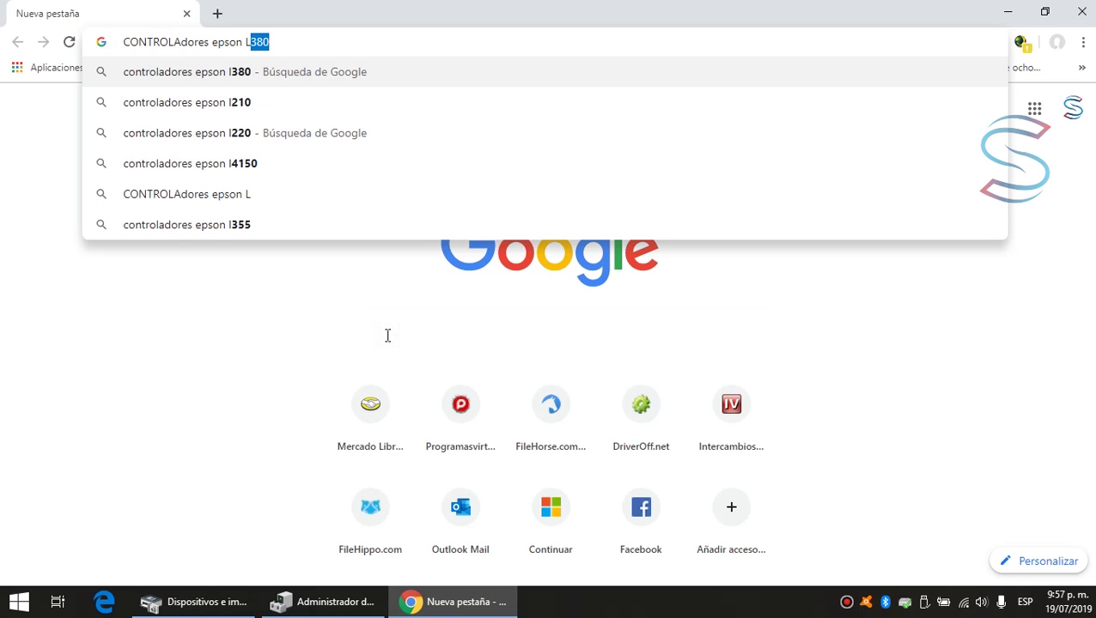
pyautogui.write('4150')
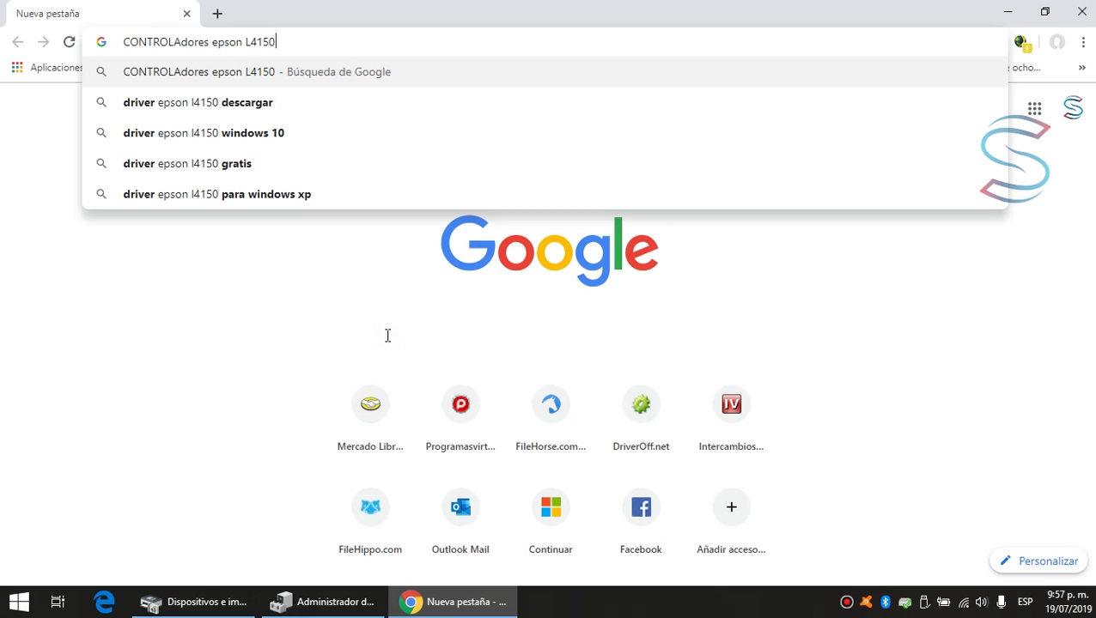
pyautogui.press('Return')
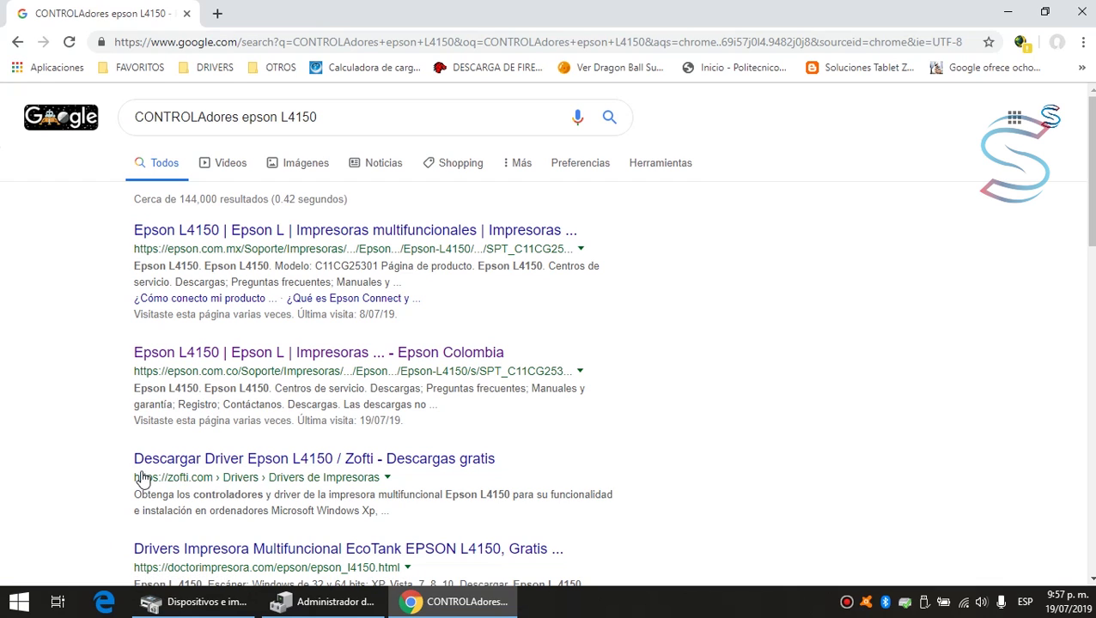
# Open the Epson Colombia support page for the L4150 in a new tab and go to its downloads section.
pyautogui.click(187, 460)
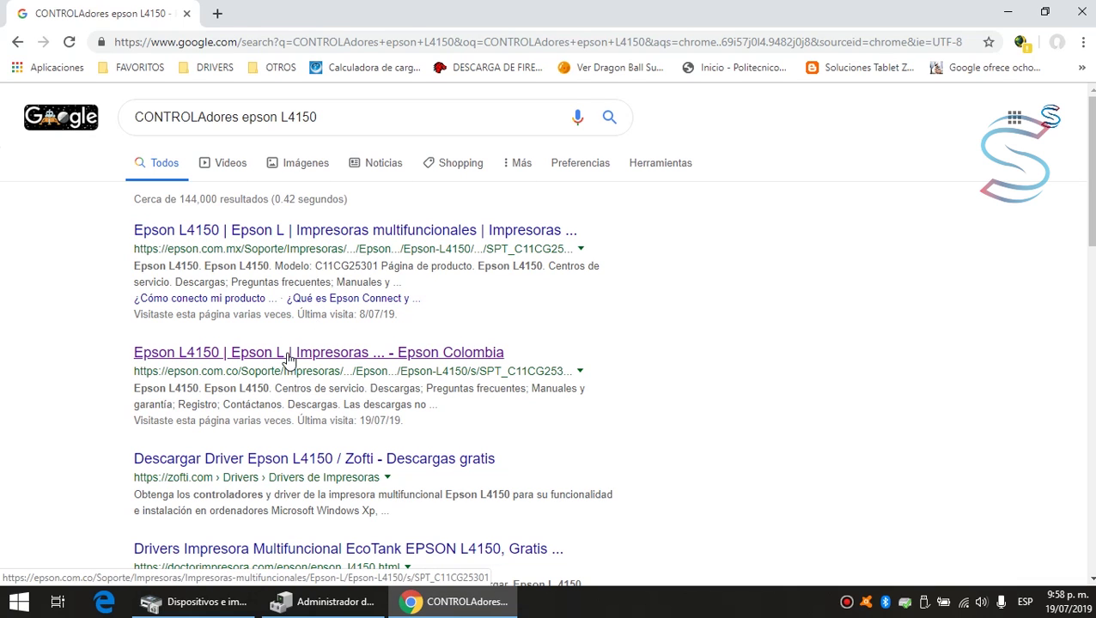
pyautogui.middleClick(289, 359)
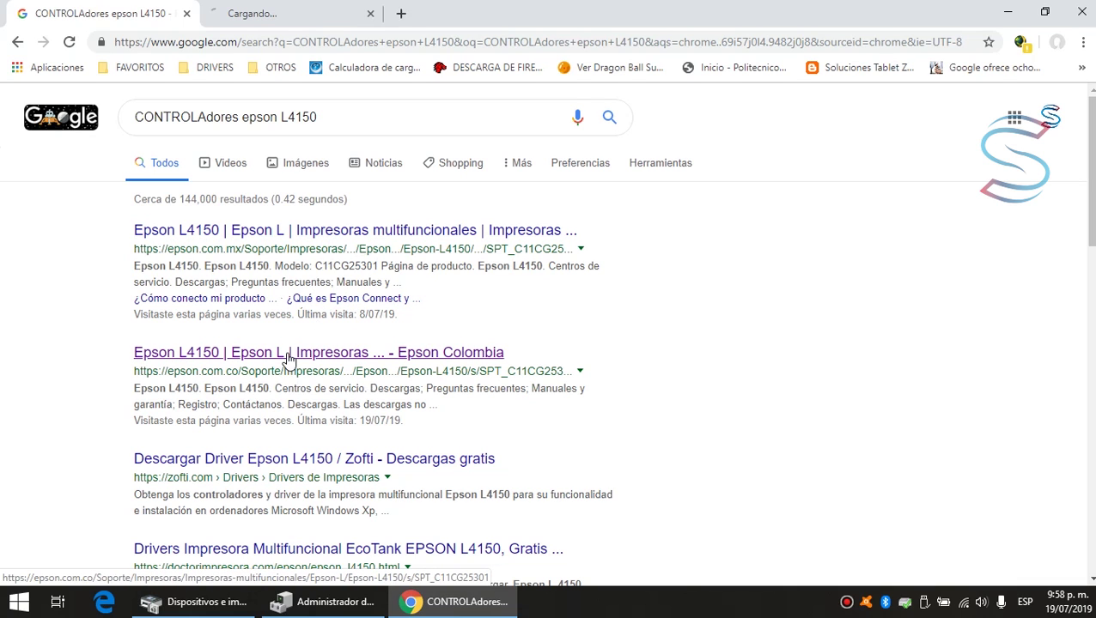
pyautogui.click(286, 15)
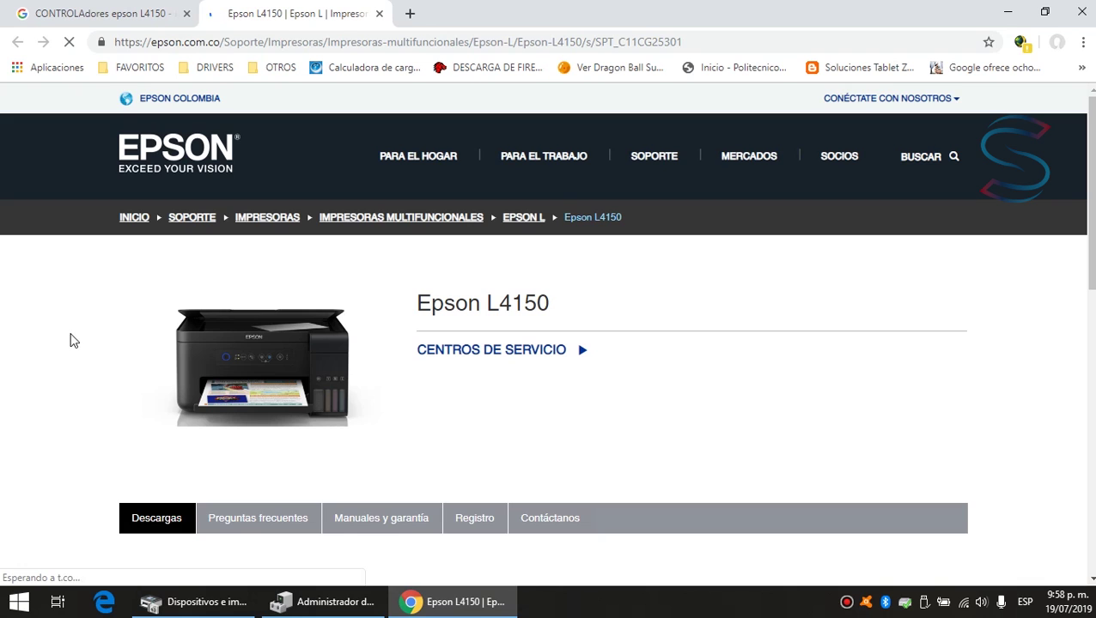
pyautogui.scroll(-3, 147, 314)
pyautogui.scroll(-2, 69, 320)
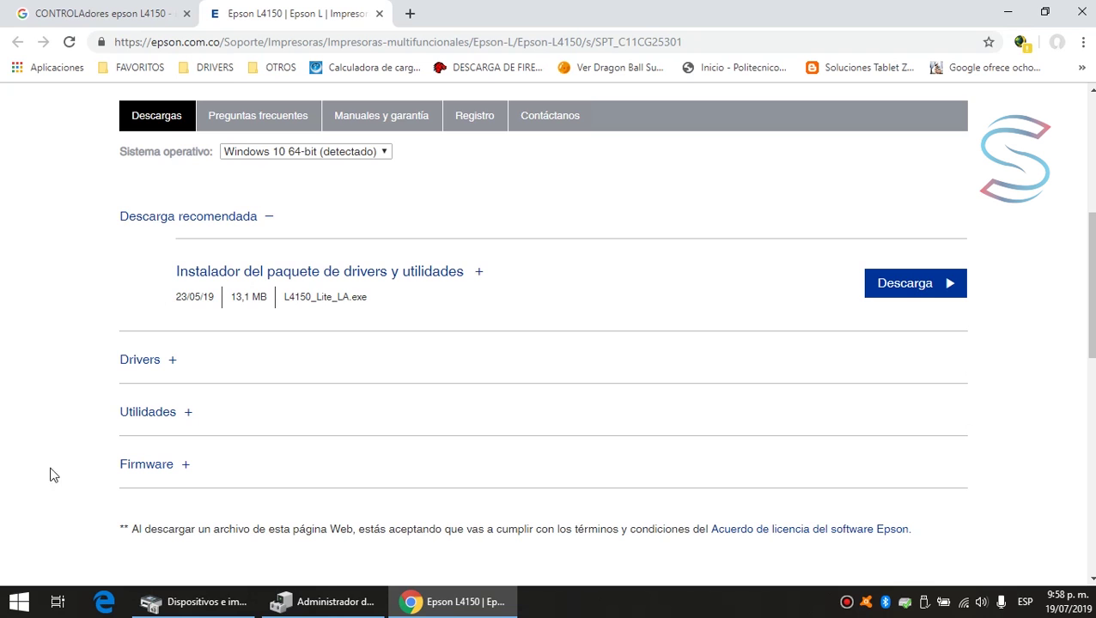
# View the computer's system properties to check the Windows edition and system type, and close the window.
pyautogui.click(19, 601)
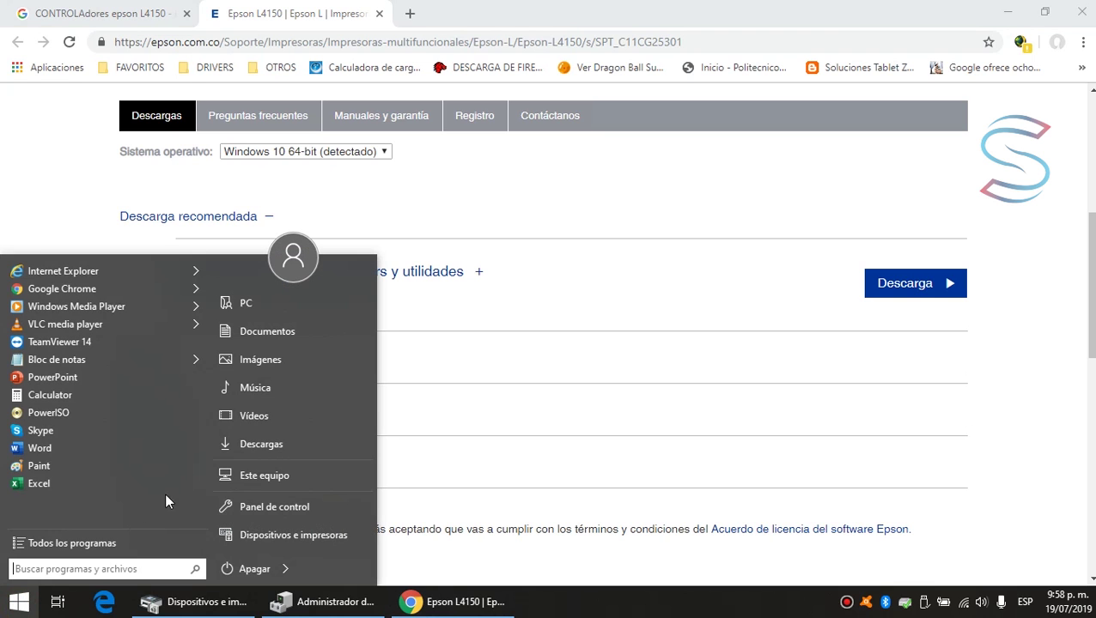
pyautogui.rightClick(290, 477)
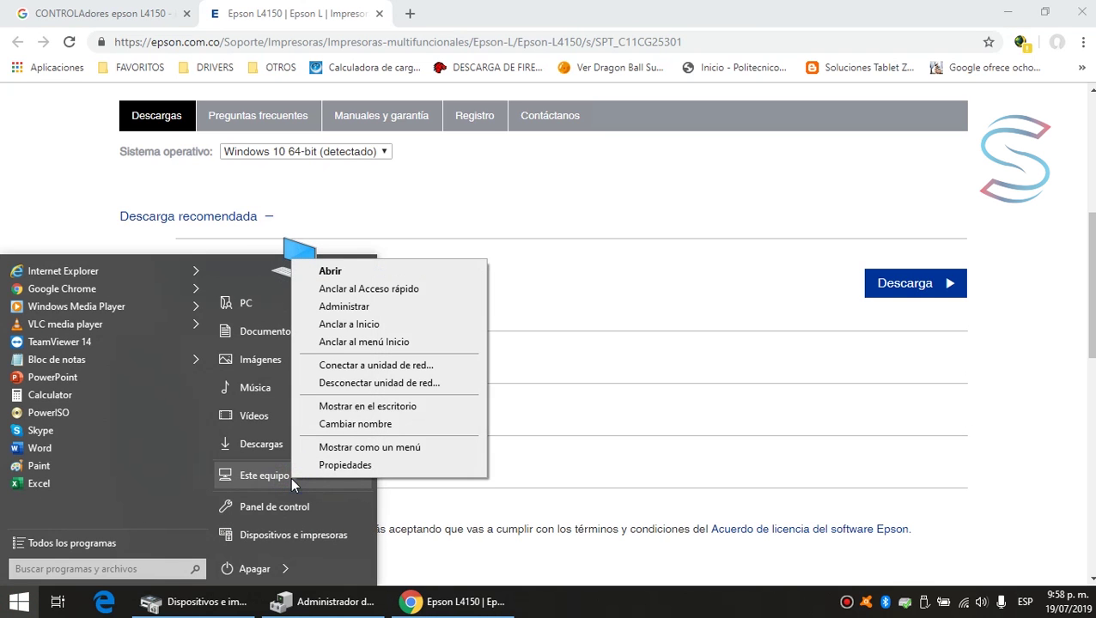
pyautogui.click(385, 474)
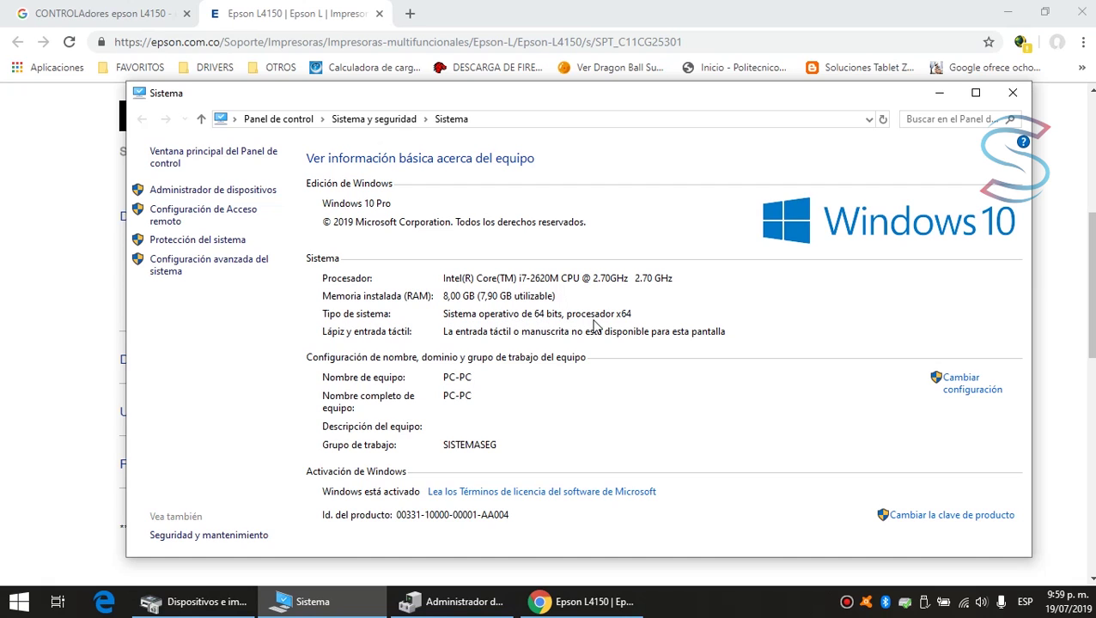
pyautogui.click(1020, 95)
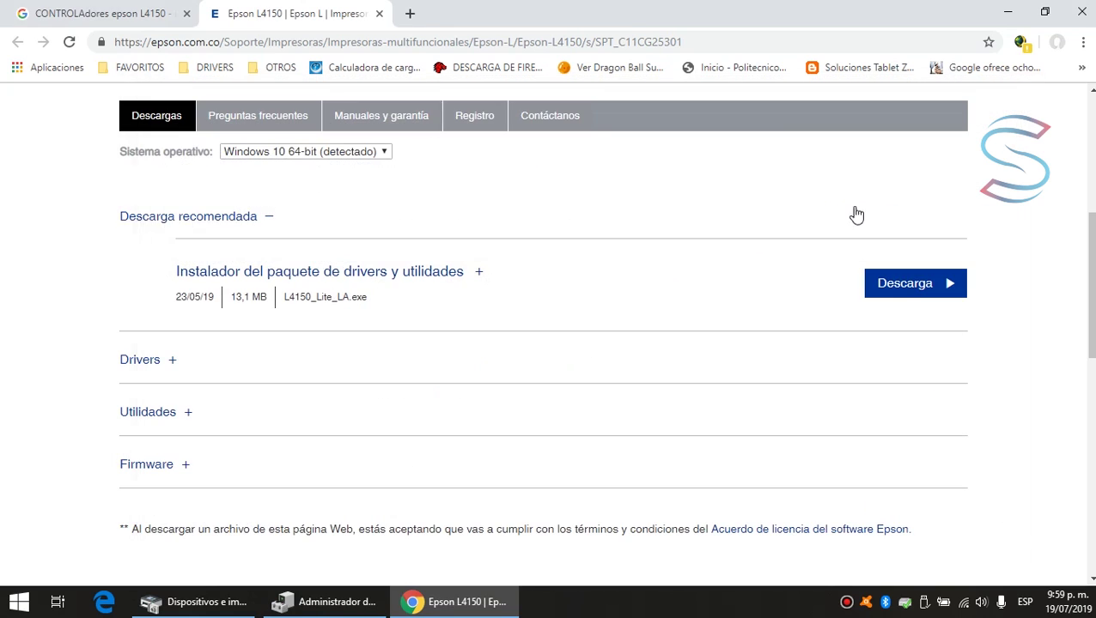
# Review the operating system choices, keeping Windows 10 64-bit, and expand the Drivers downloads for the L4150.
pyautogui.click(314, 152)
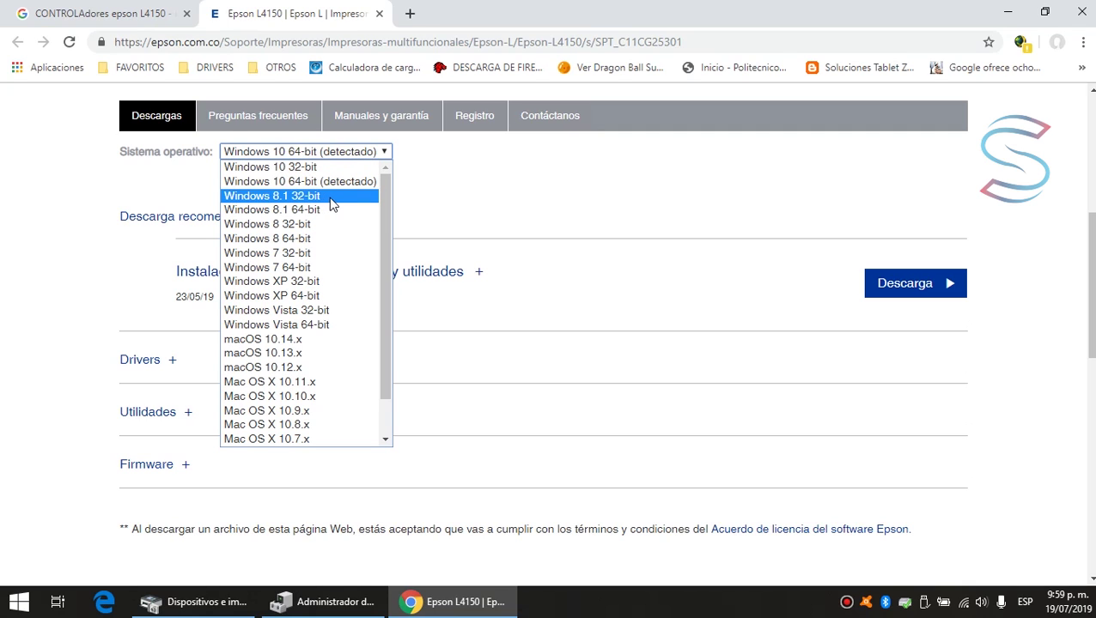
pyautogui.click(85, 281)
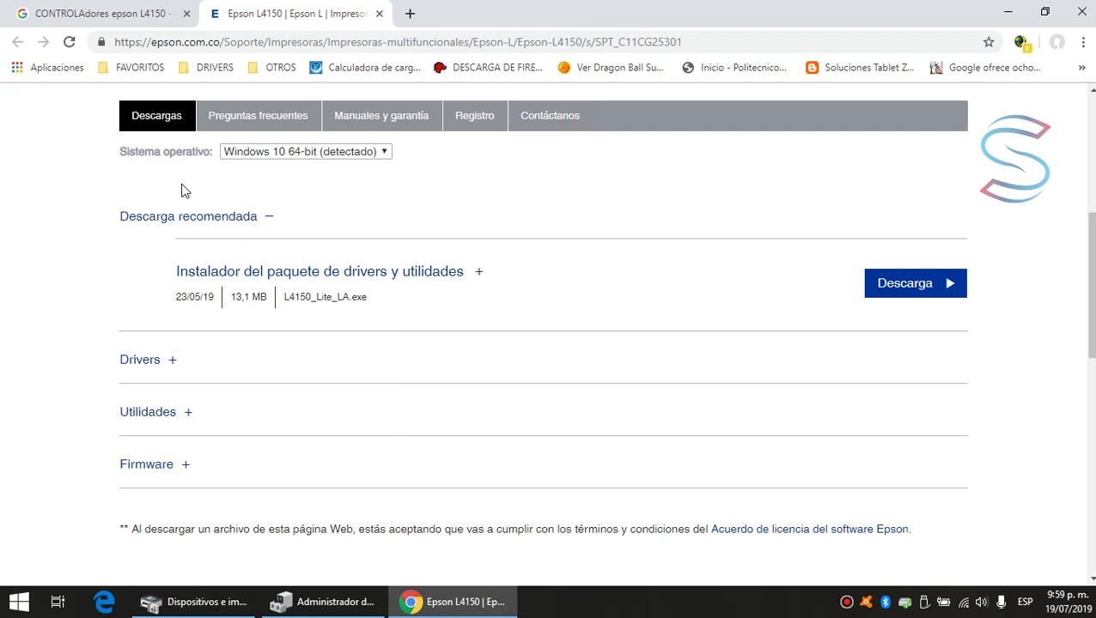
pyautogui.click(143, 360)
pyautogui.scroll(-4, 34, 326)
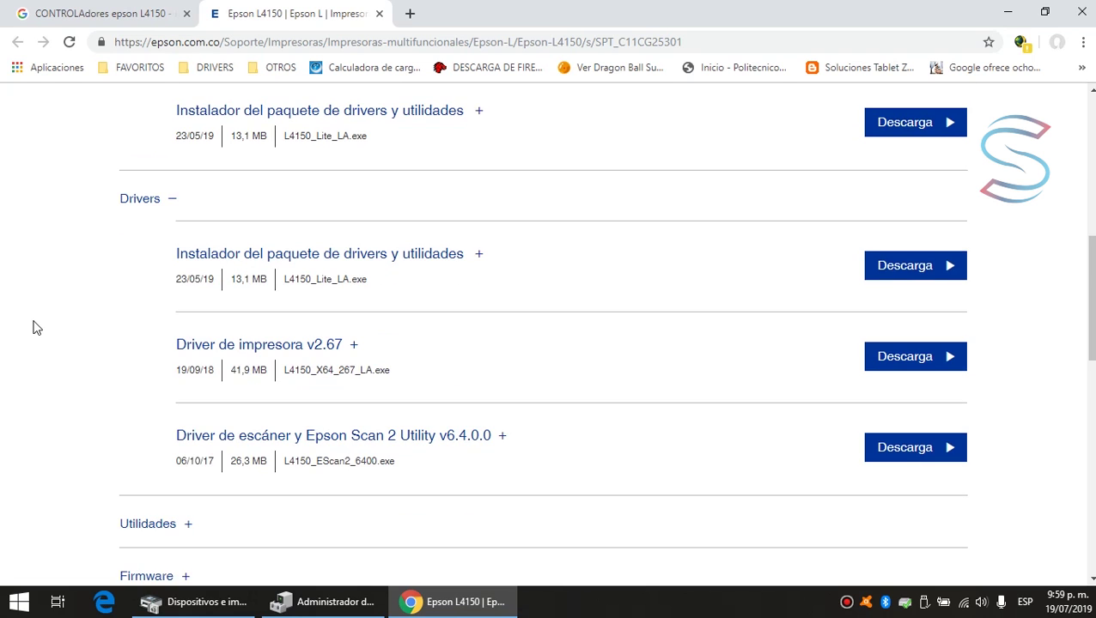
pyautogui.scroll(1, 300, 132)
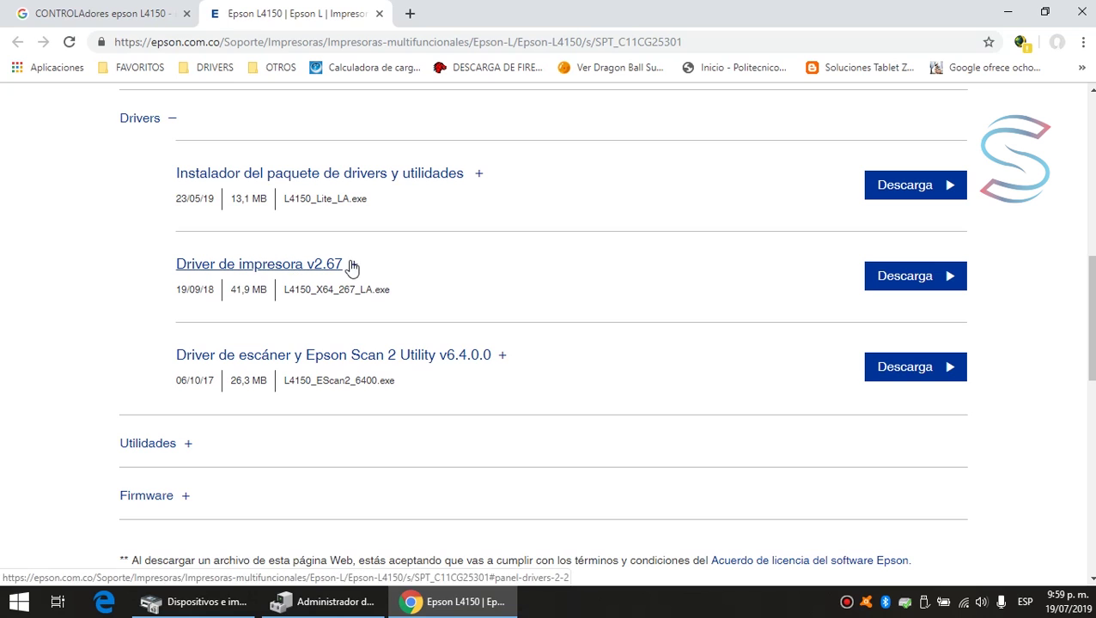
# Download the printer driver v2.67 and the scanner driver with Epson Scan 2 Utility v6.4.0.0, and expand the printer driver's details.
pyautogui.click(904, 279)
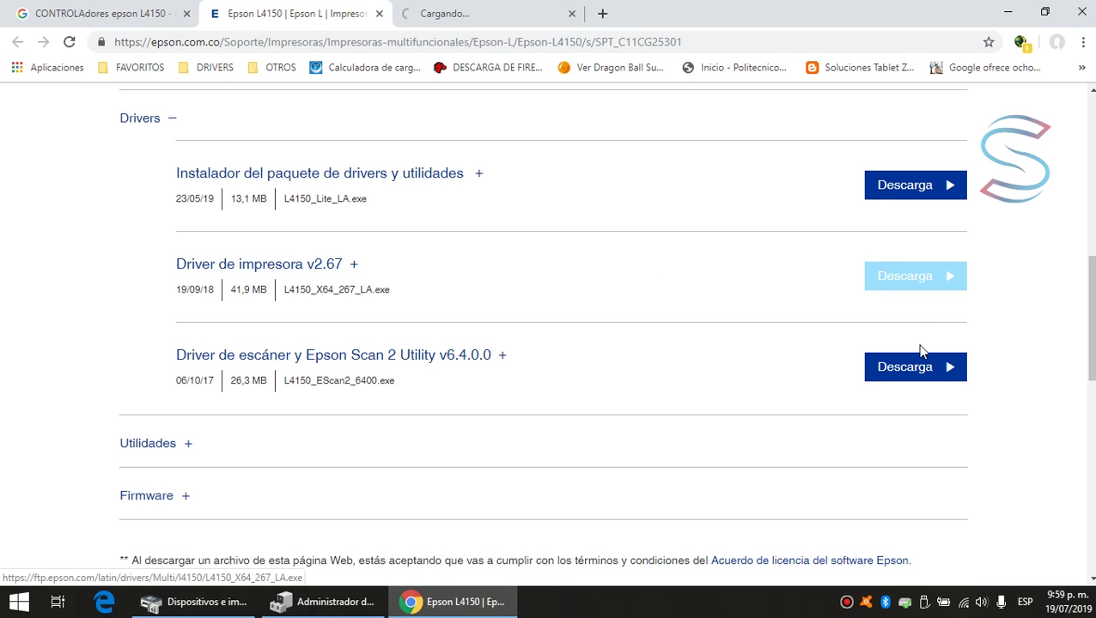
pyautogui.click(916, 368)
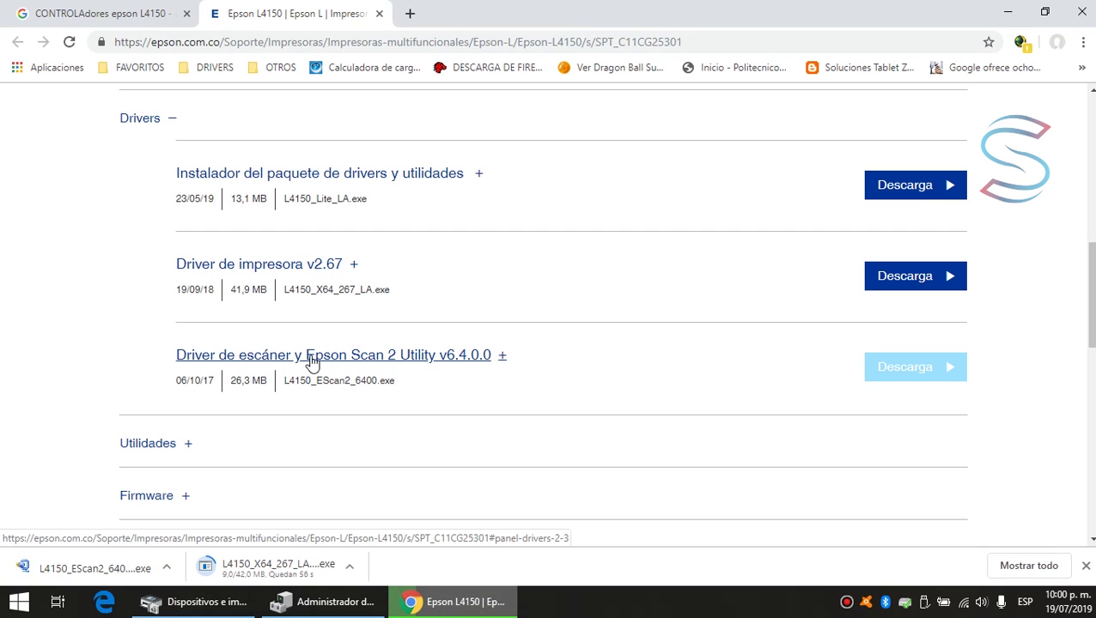
pyautogui.click(220, 273)
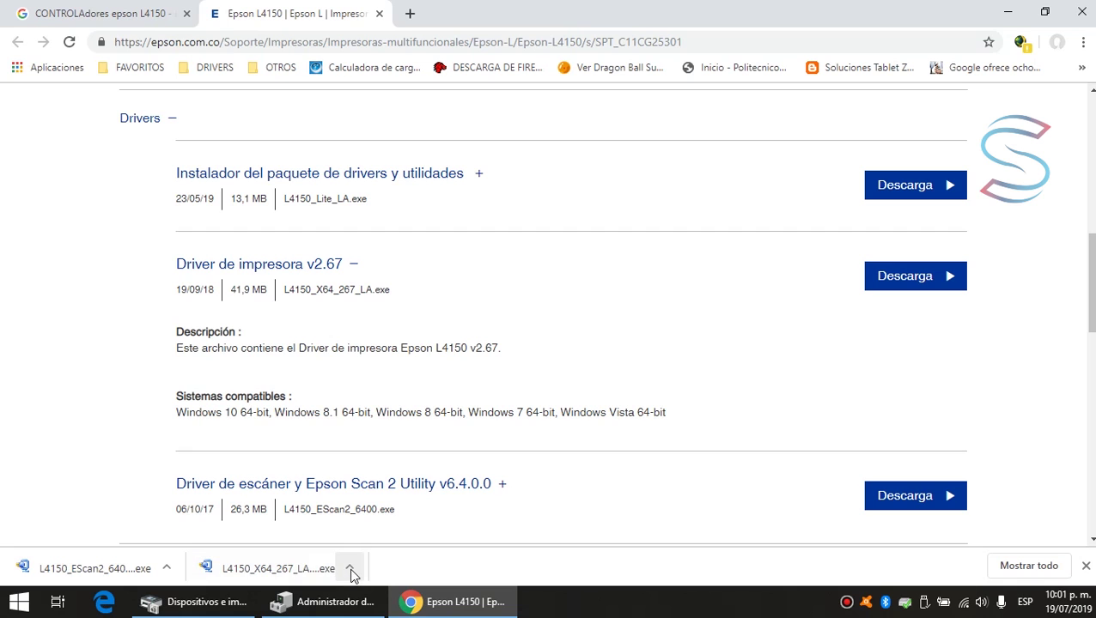
# Show the downloaded printer driver in its folder and delete the duplicates L4150_X64_267_LA (1) and L4150_EScan2_6400 (1).
pyautogui.click(350, 569)
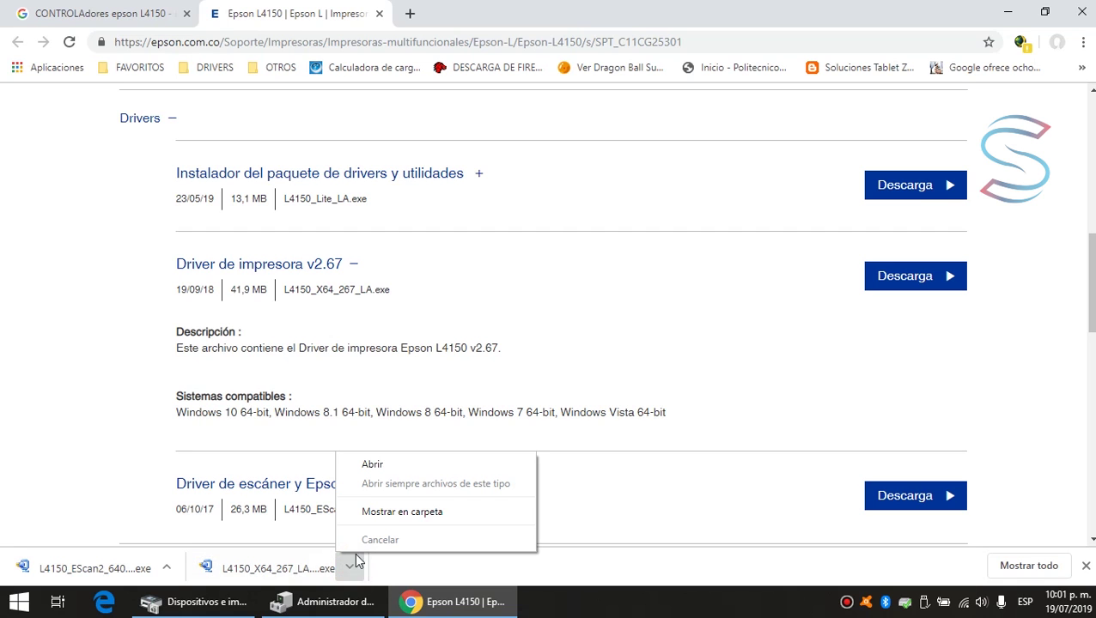
pyautogui.click(383, 513)
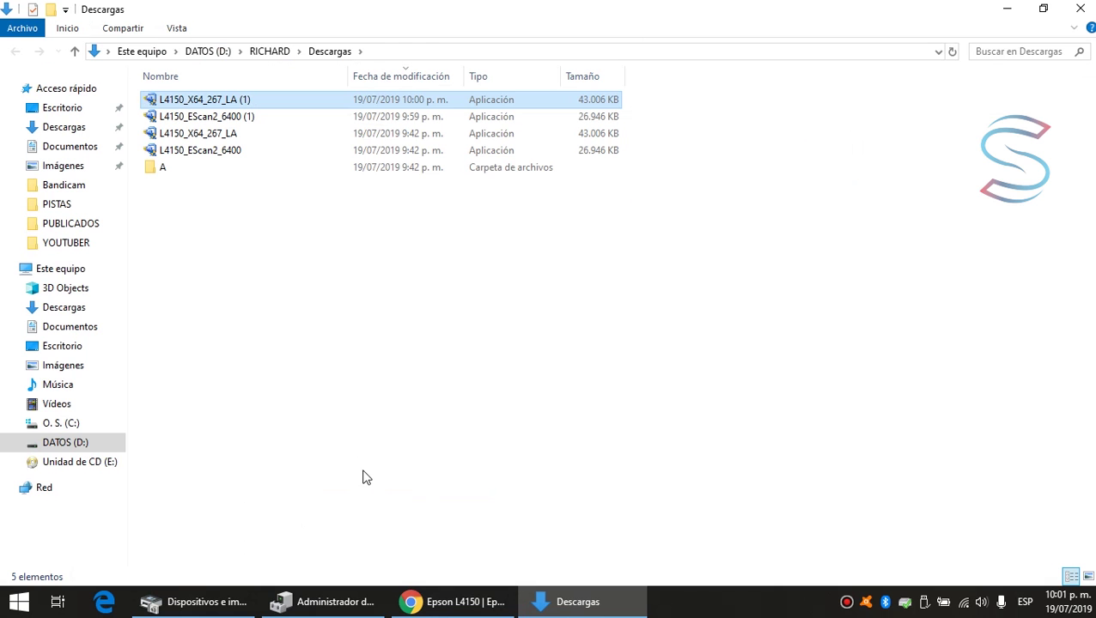
pyautogui.click(232, 117)
pyautogui.keyDown('ctrl'); pyautogui.click(228, 101); pyautogui.keyUp('ctrl')
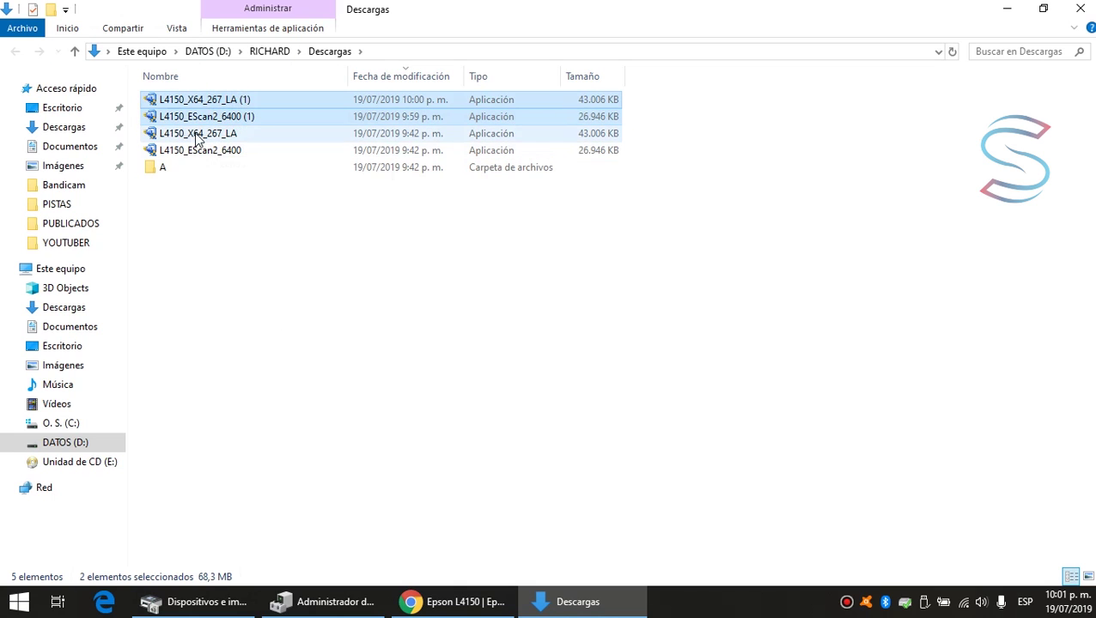
pyautogui.press('Delete')
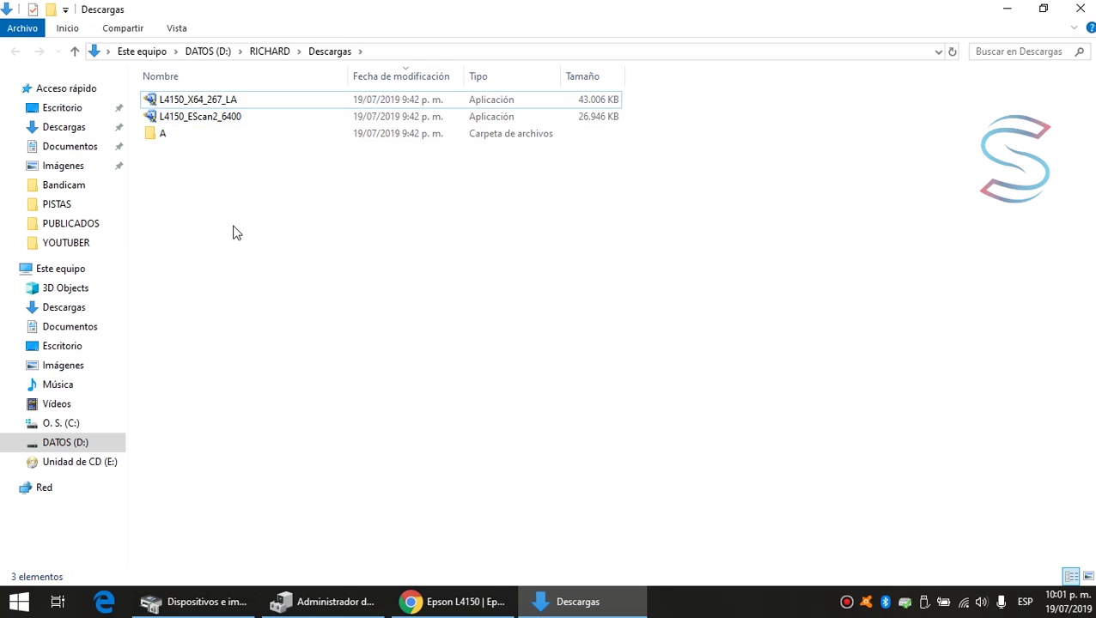
# Run the printer driver installer L4150_X64_267_LA as administrator from the downloads folder.
pyautogui.click(196, 100)
pyautogui.click(194, 115)
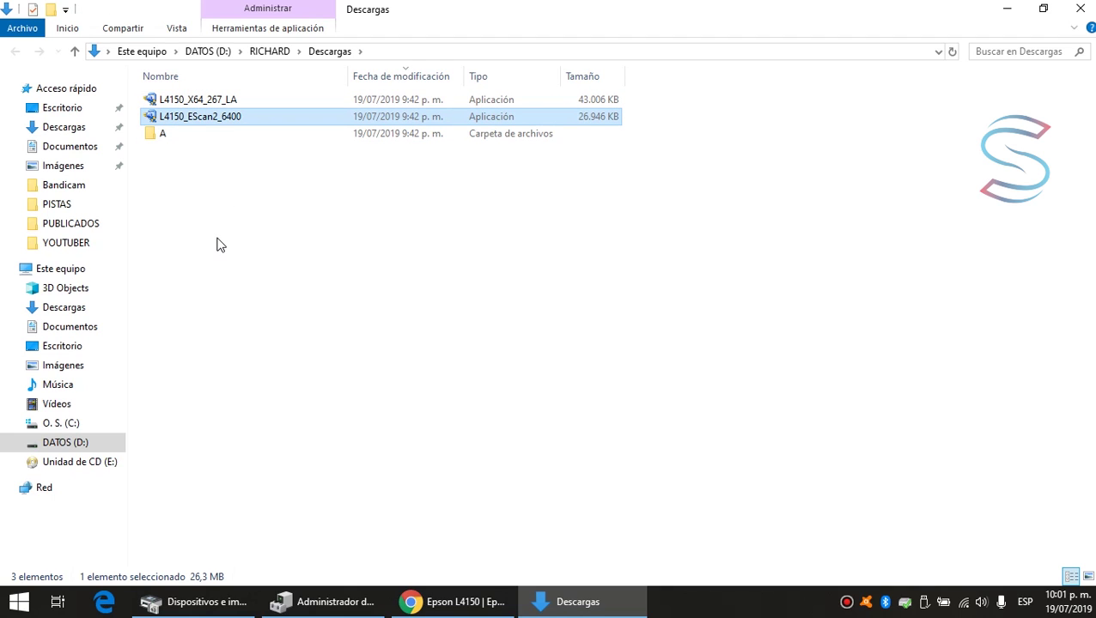
pyautogui.click(197, 103)
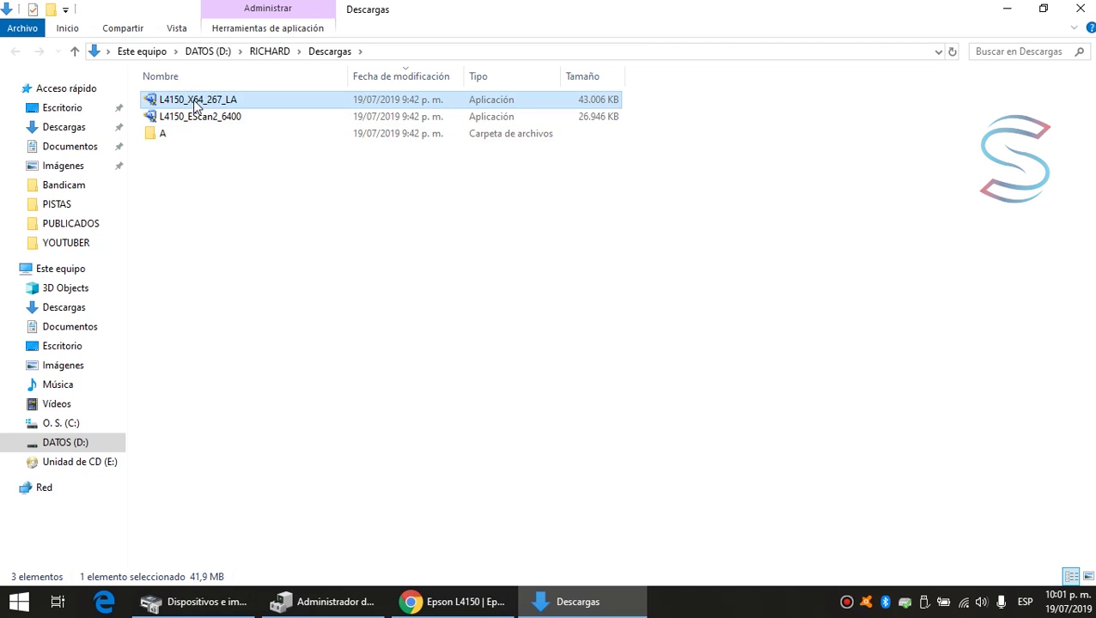
pyautogui.rightClick(197, 104)
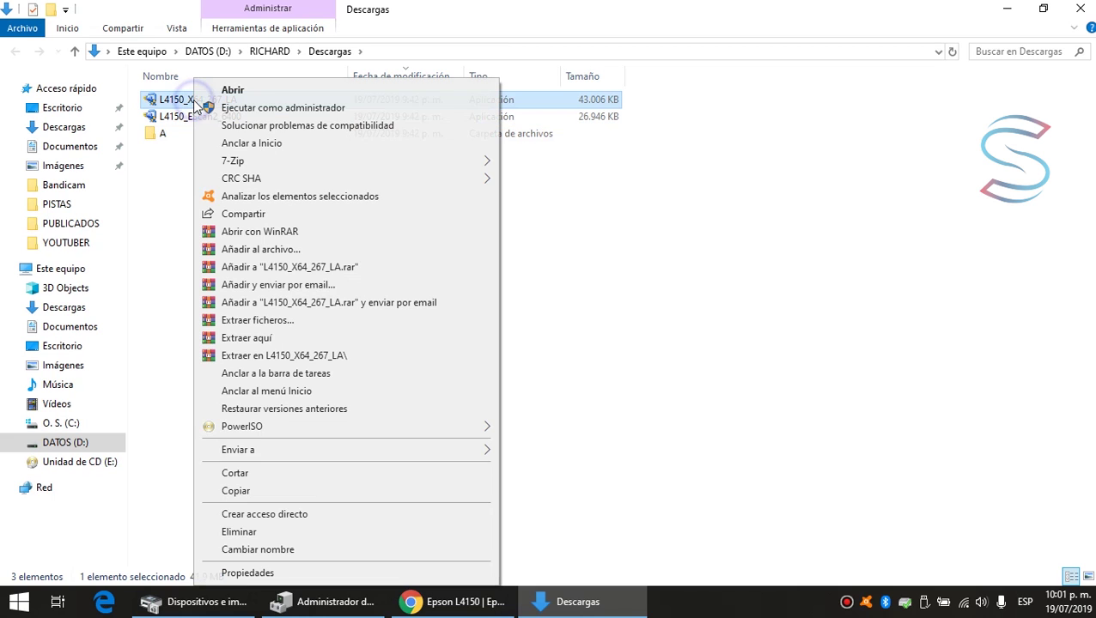
pyautogui.click(263, 109)
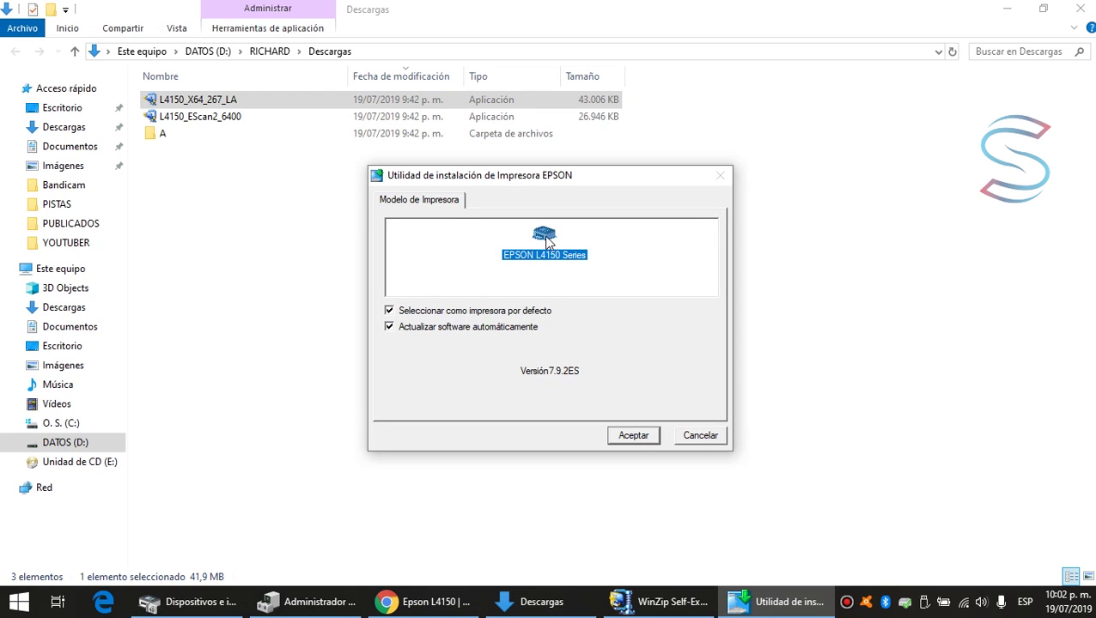
# Set up the EPSON L4150 Series installation in Spanish without automatic software updates, and accept the license agreement.
pyautogui.click(390, 329)
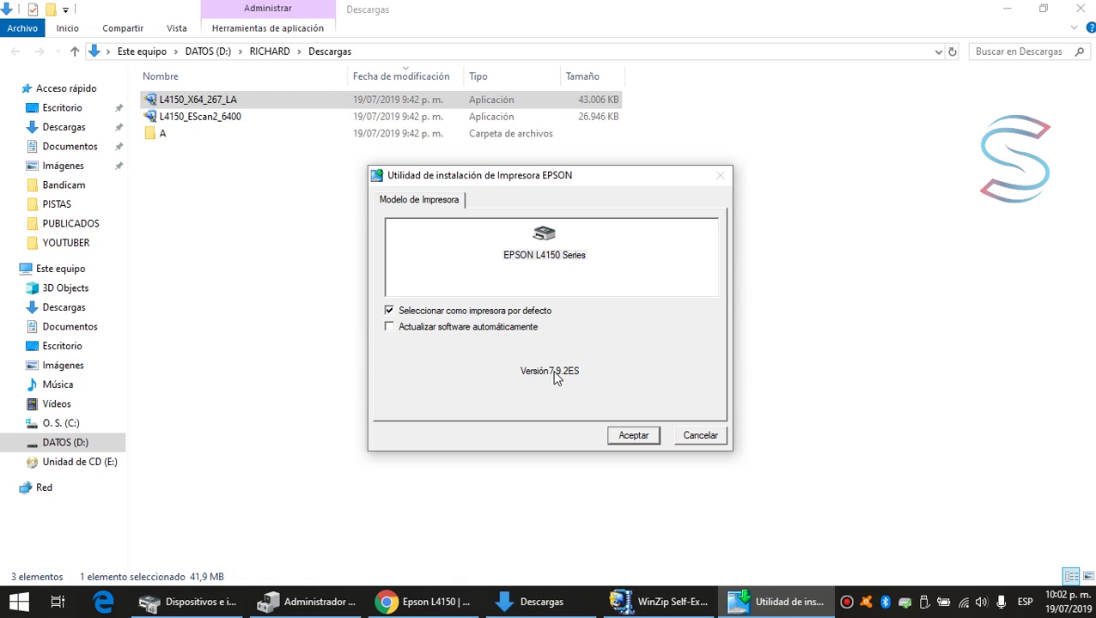
pyautogui.click(635, 436)
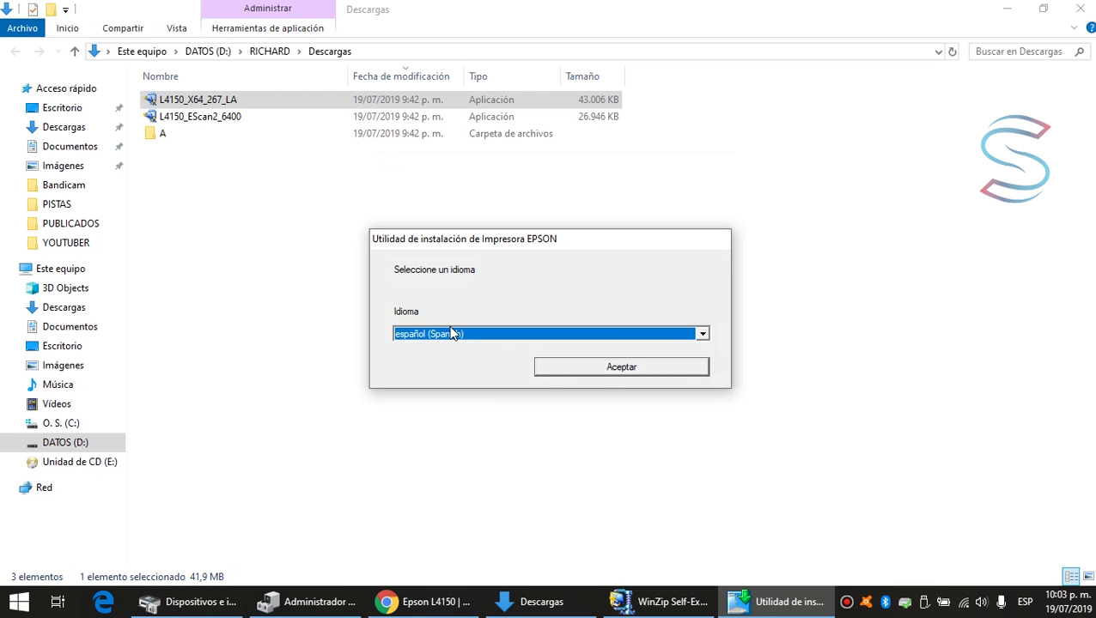
pyautogui.click(620, 367)
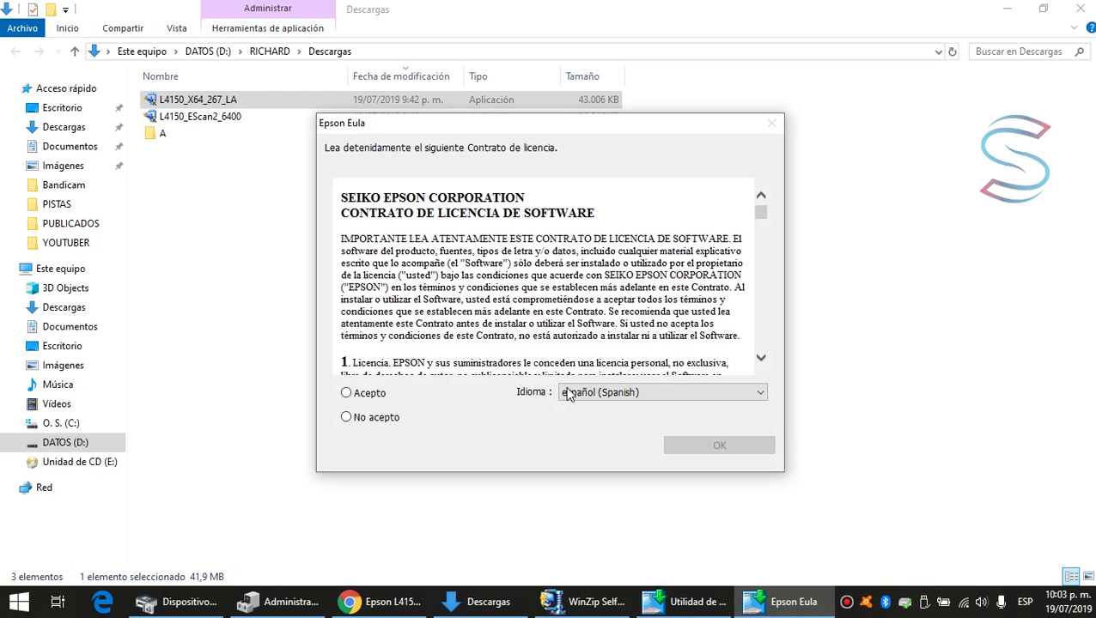
pyautogui.click(370, 393)
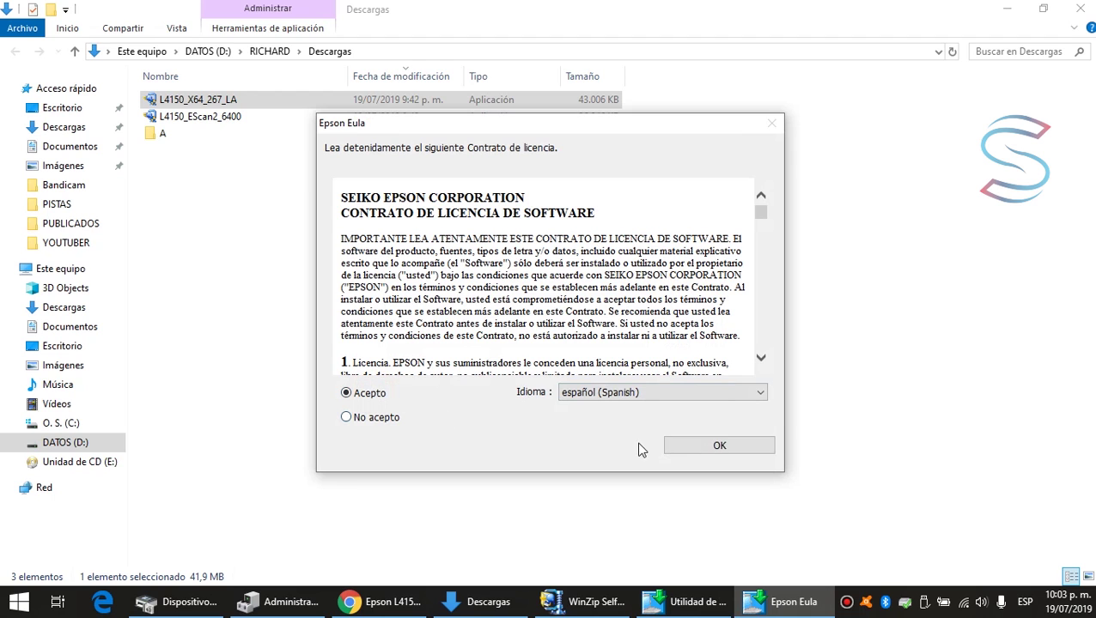
pyautogui.click(719, 447)
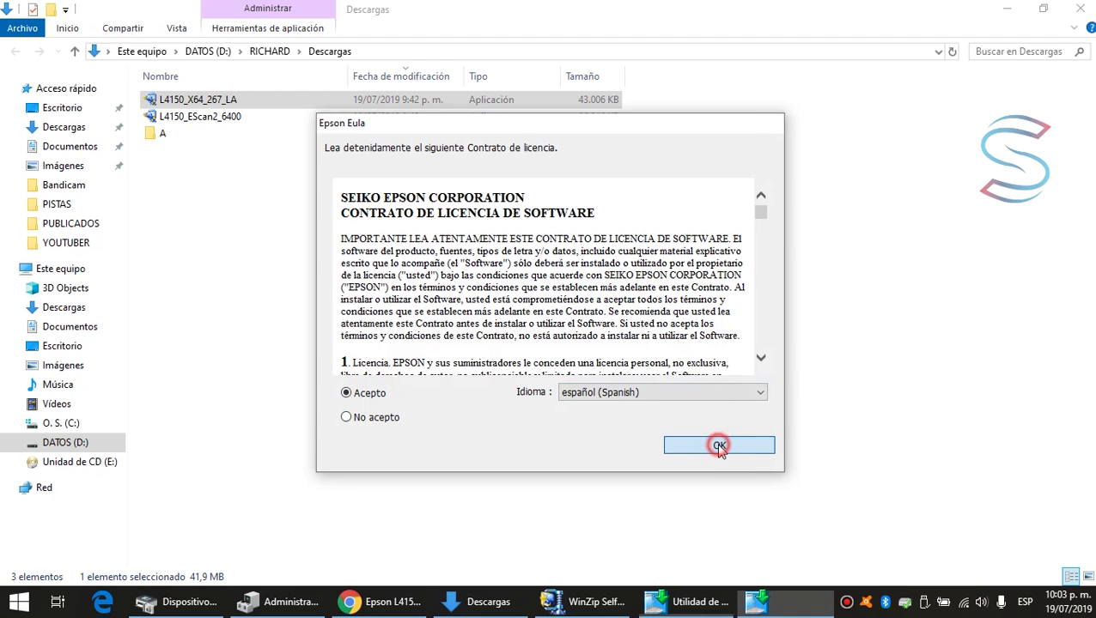
# Bring up Devices and Printers alongside Device Manager during the printer installation, and dismiss the installer's completion message.
pyautogui.click(200, 604)
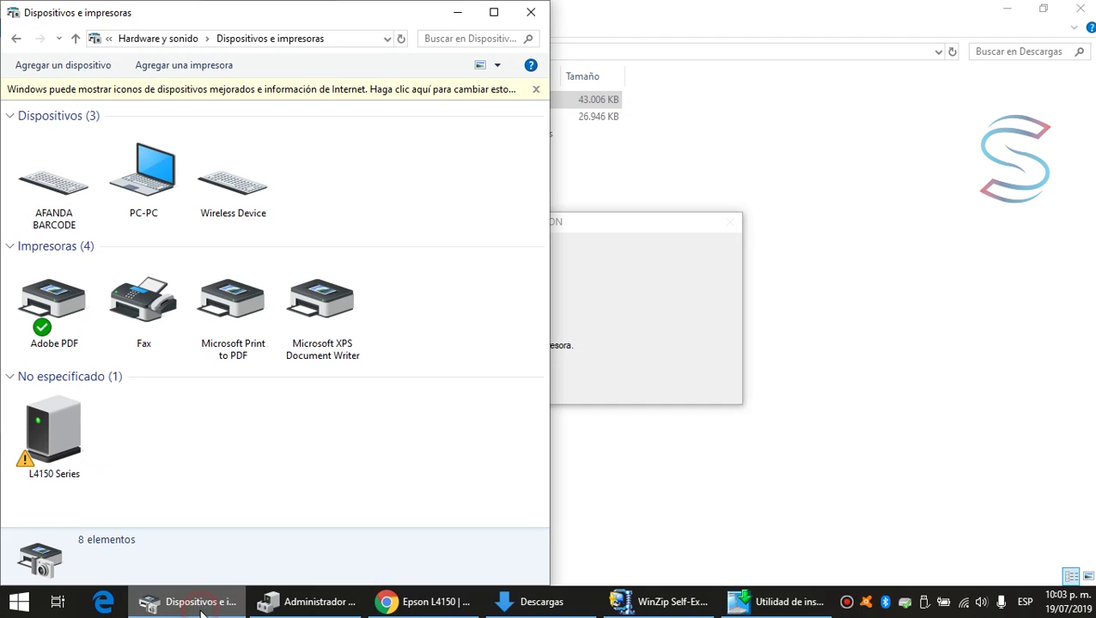
pyautogui.click(307, 604)
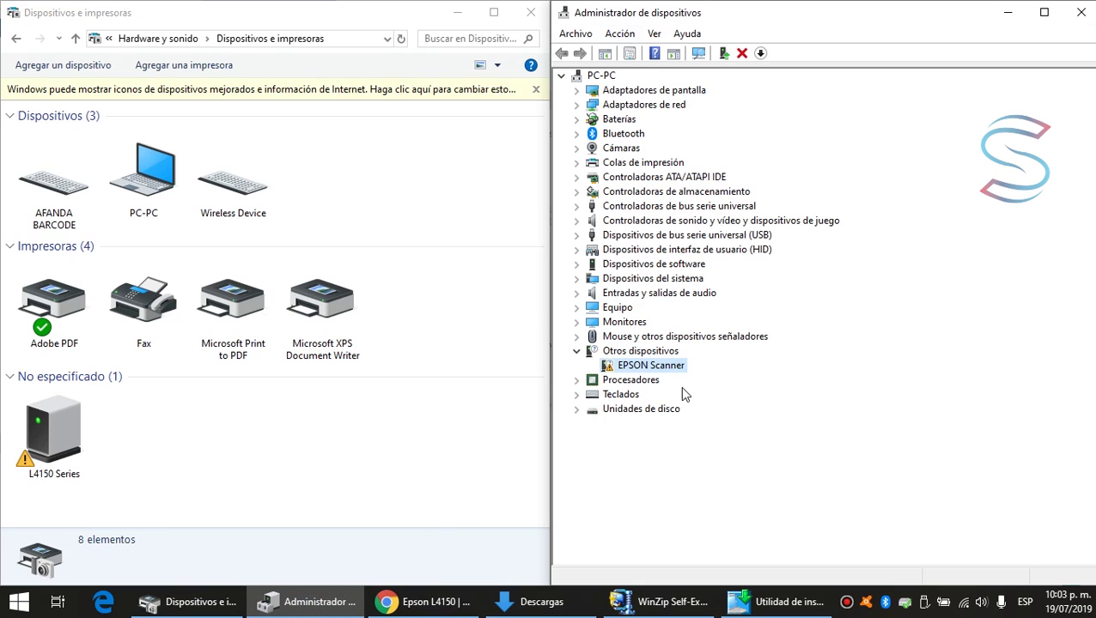
pyautogui.click(726, 601)
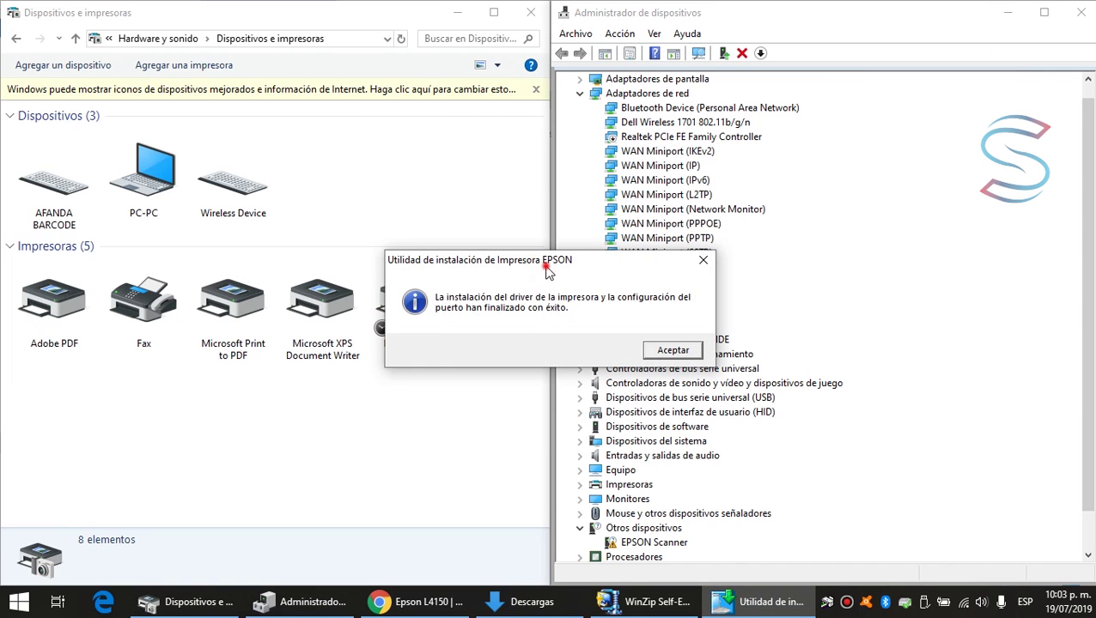
pyautogui.moveTo(546, 262); pyautogui.dragTo(550, 128)
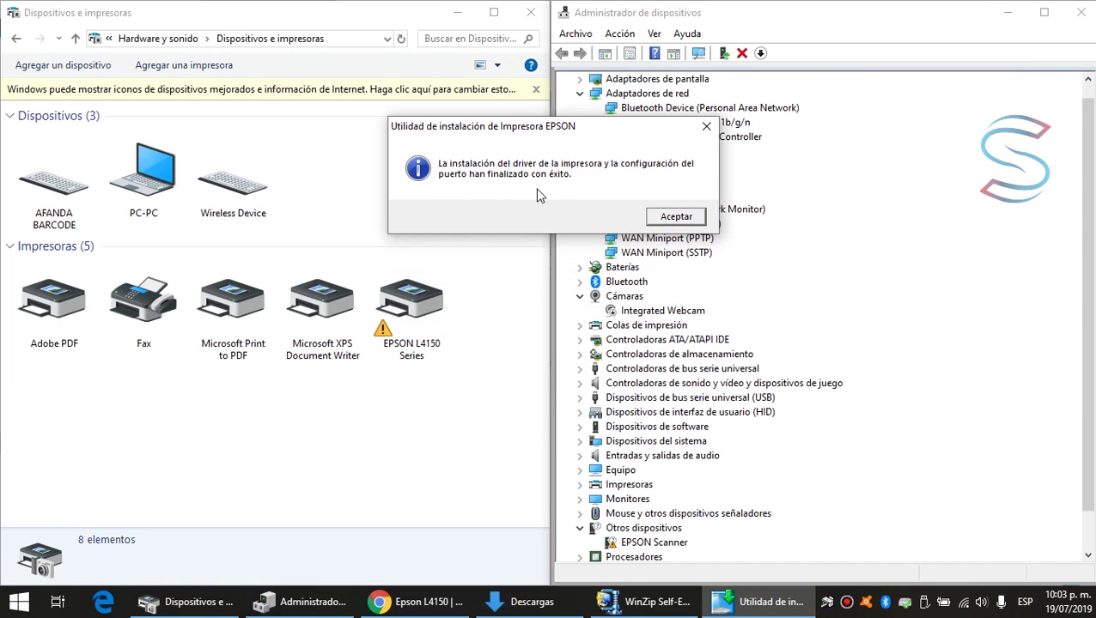
pyautogui.click(674, 216)
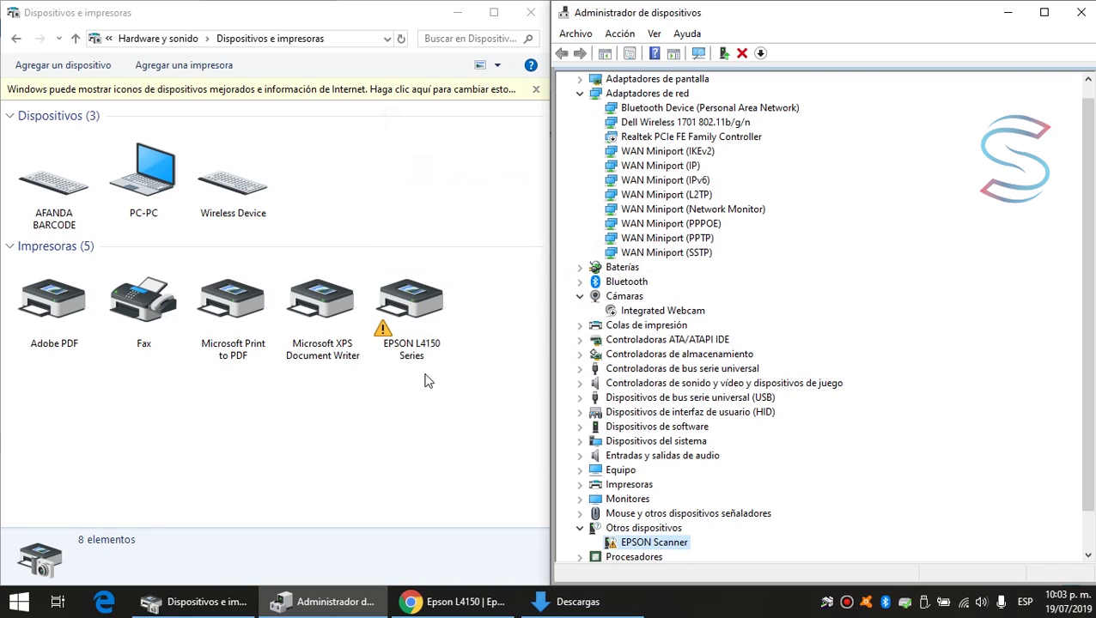
# Review the EPSON L4150 Series printing preferences, including document sizes, additional options and maintenance, and close them without changes.
pyautogui.click(411, 314)
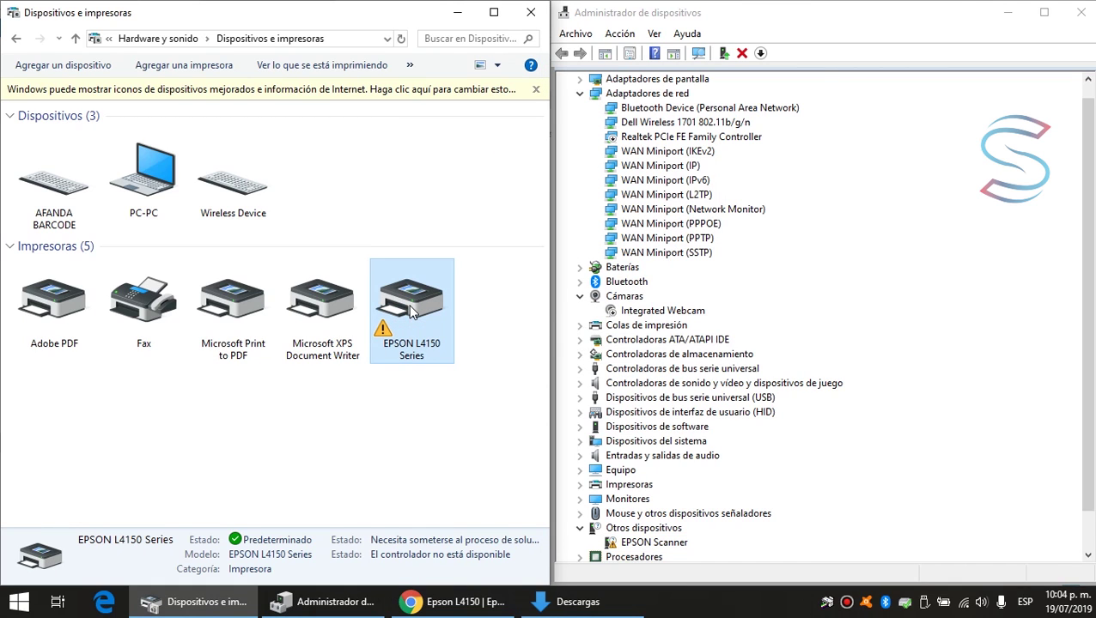
pyautogui.rightClick(411, 314)
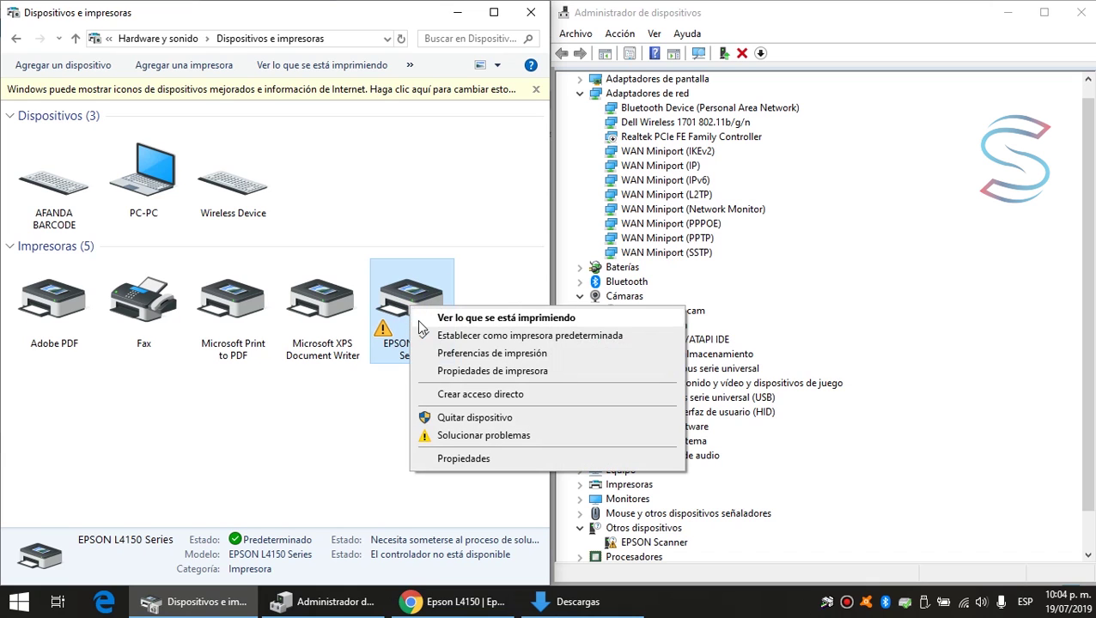
pyautogui.click(484, 359)
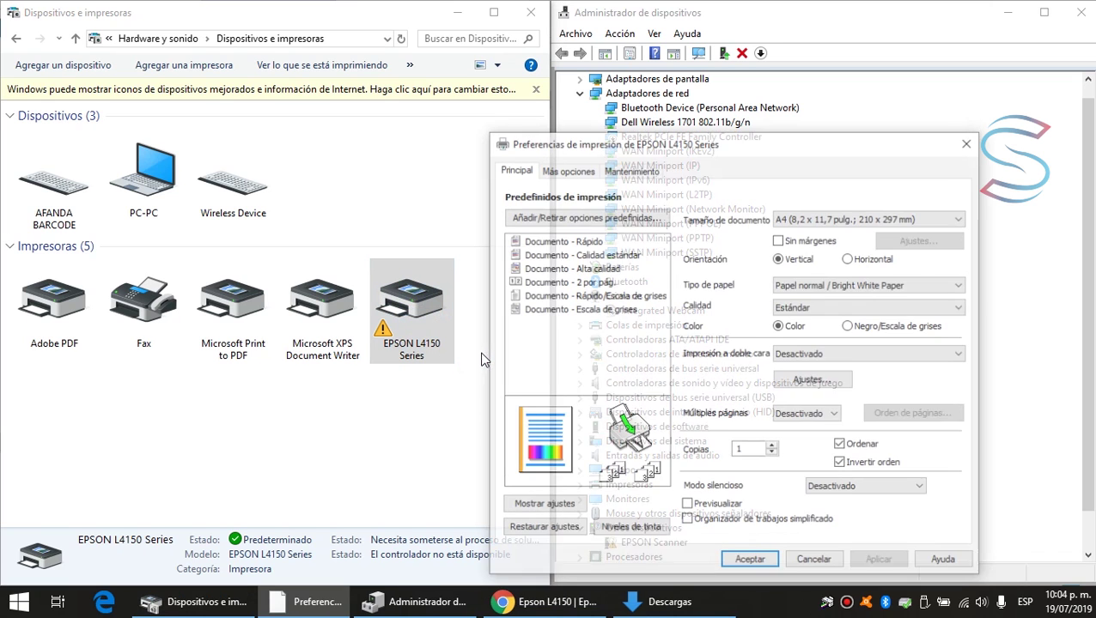
pyautogui.click(840, 219)
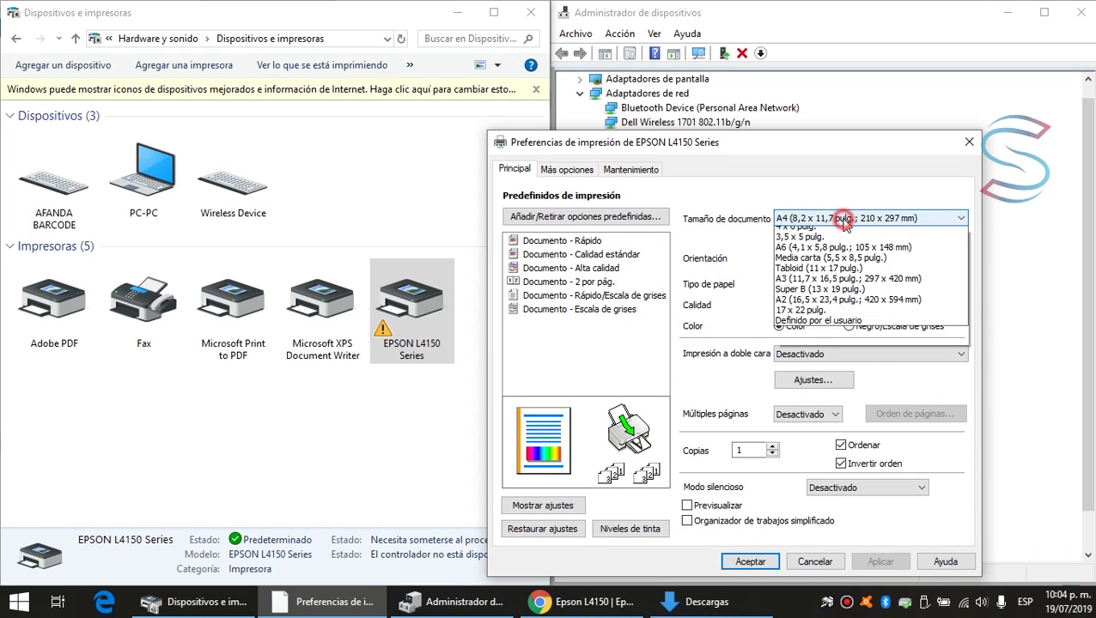
pyautogui.click(643, 322)
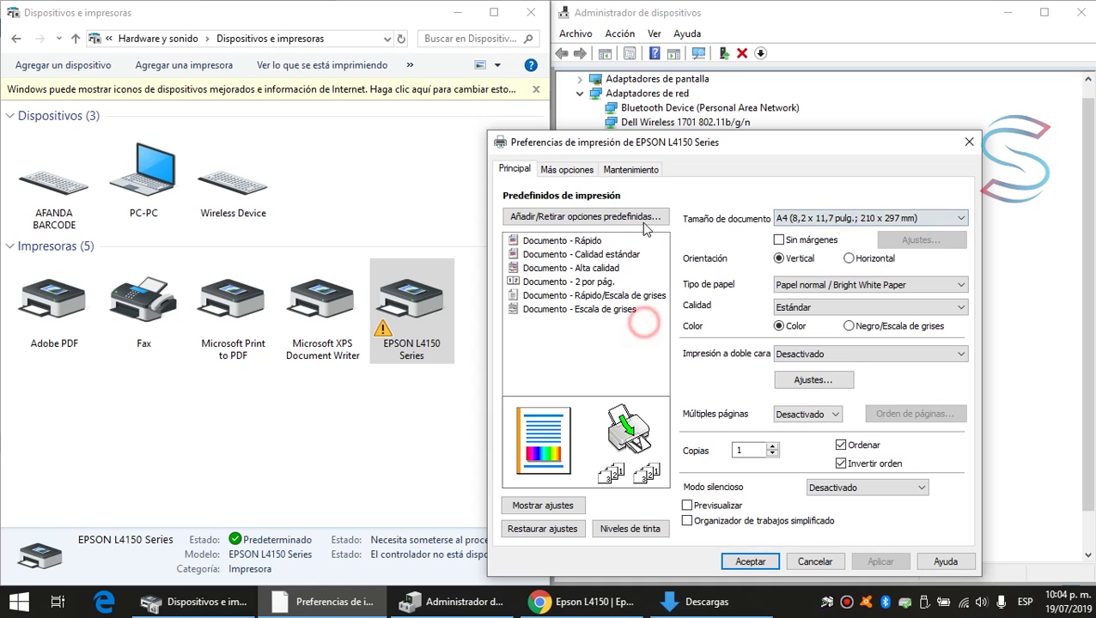
pyautogui.click(631, 169)
pyautogui.click(567, 169)
pyautogui.click(515, 169)
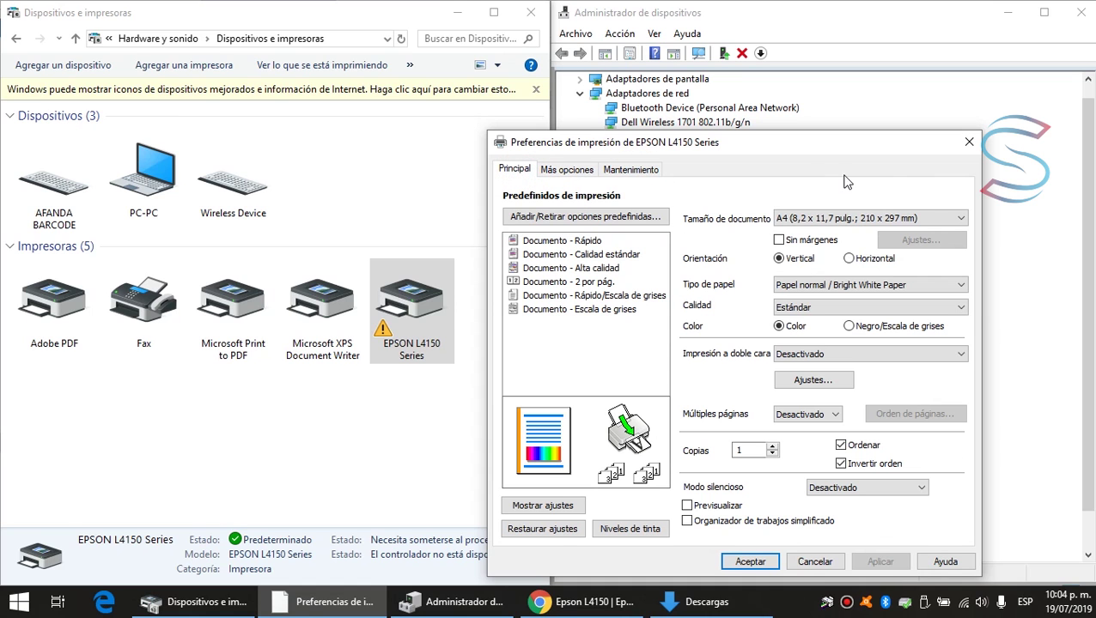
pyautogui.click(968, 144)
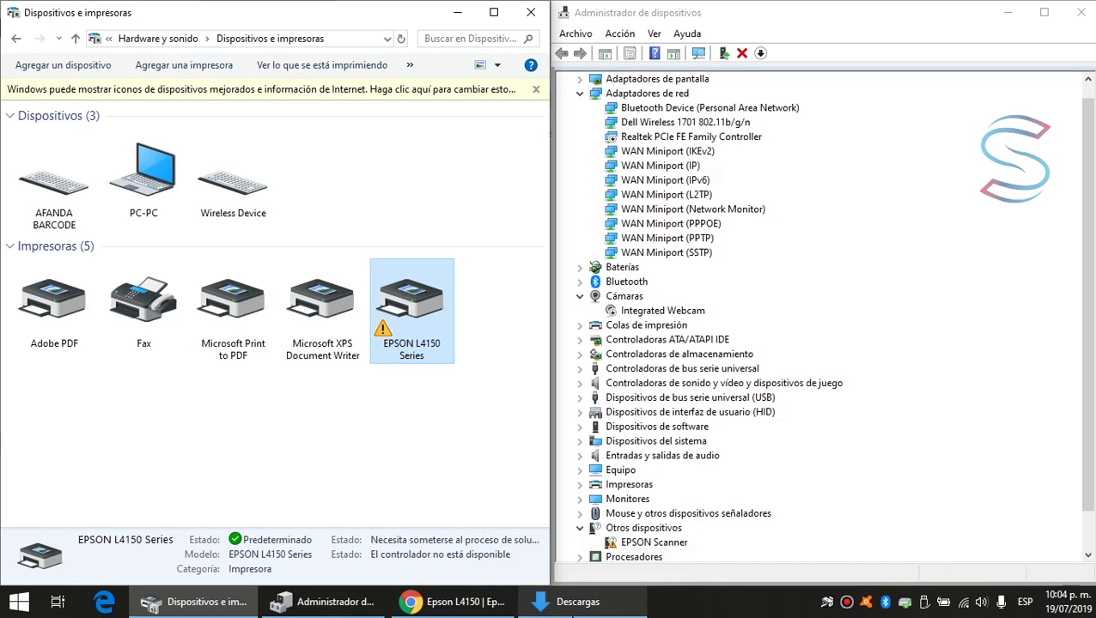
# Return to the downloads folder and run the scanner driver installer L4150_EScan2_6400 as administrator.
pyautogui.click(574, 612)
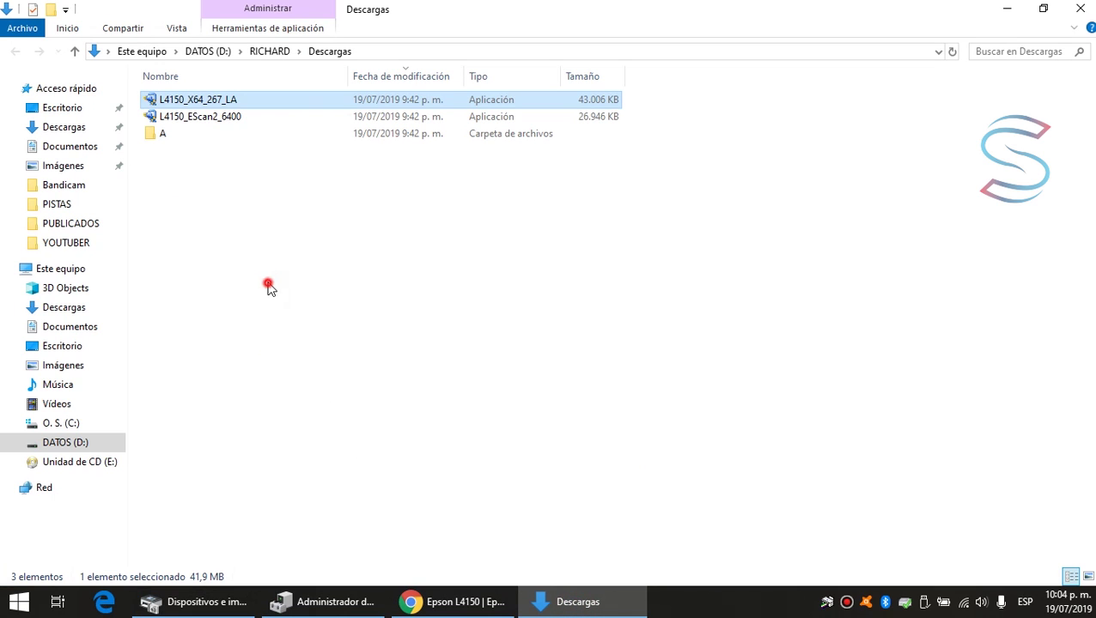
pyautogui.click(199, 119)
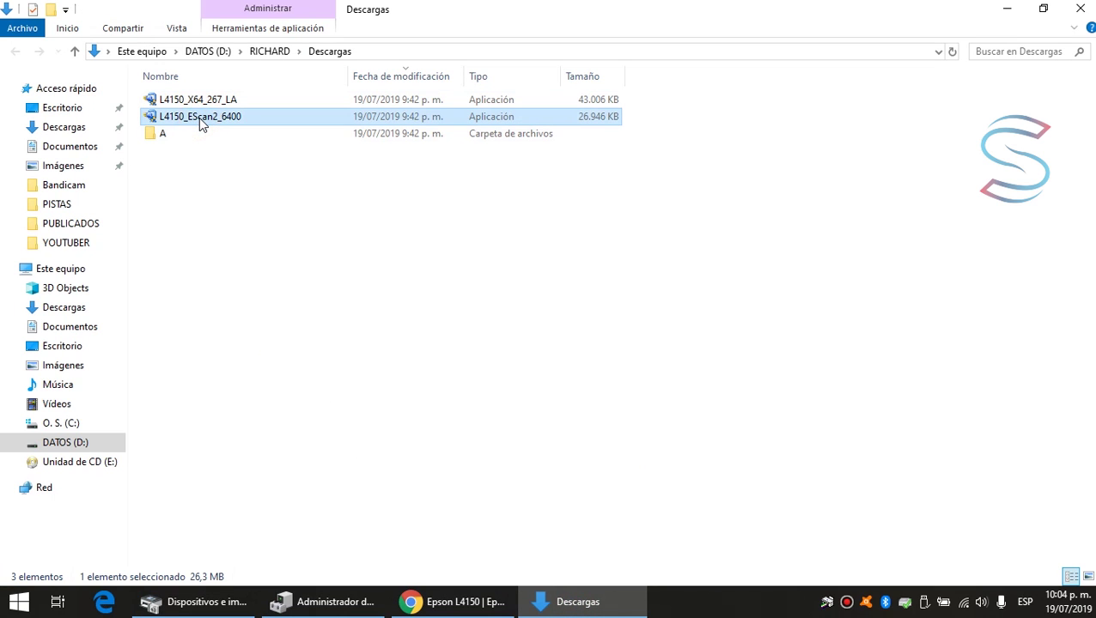
pyautogui.rightClick(198, 118)
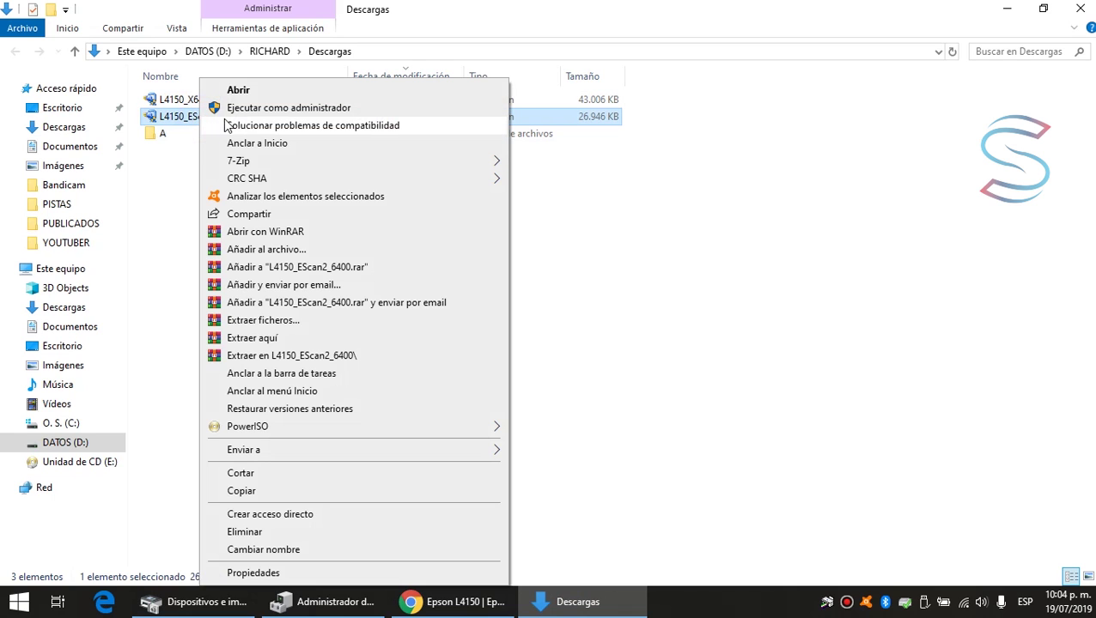
pyautogui.click(272, 108)
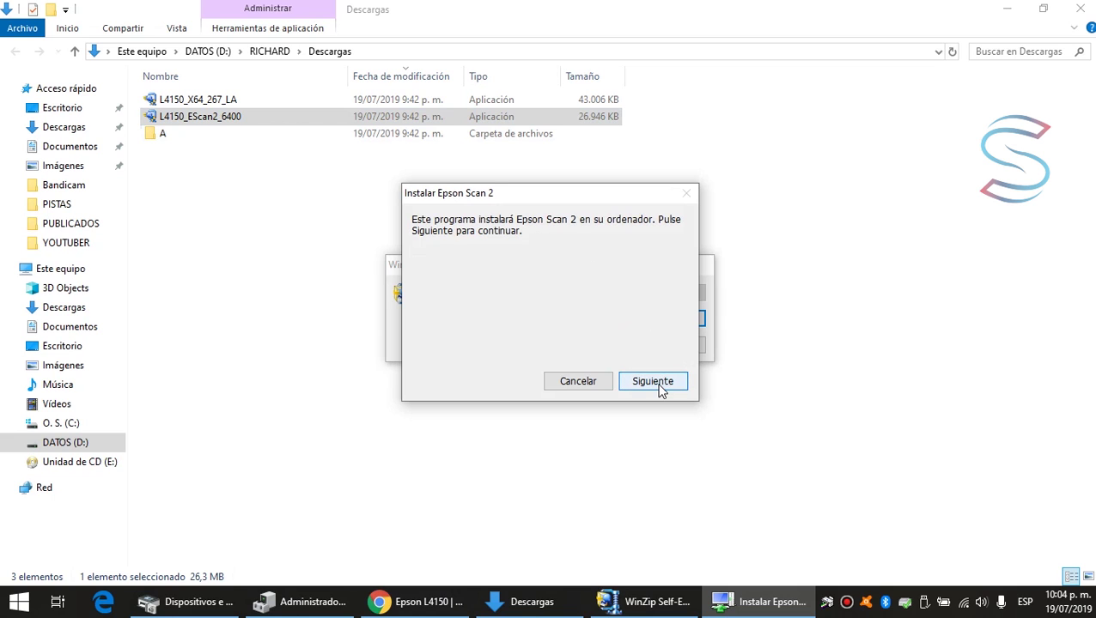
# Accept the Epson Scan 2 license agreement and start its installation.
pyautogui.click(660, 388)
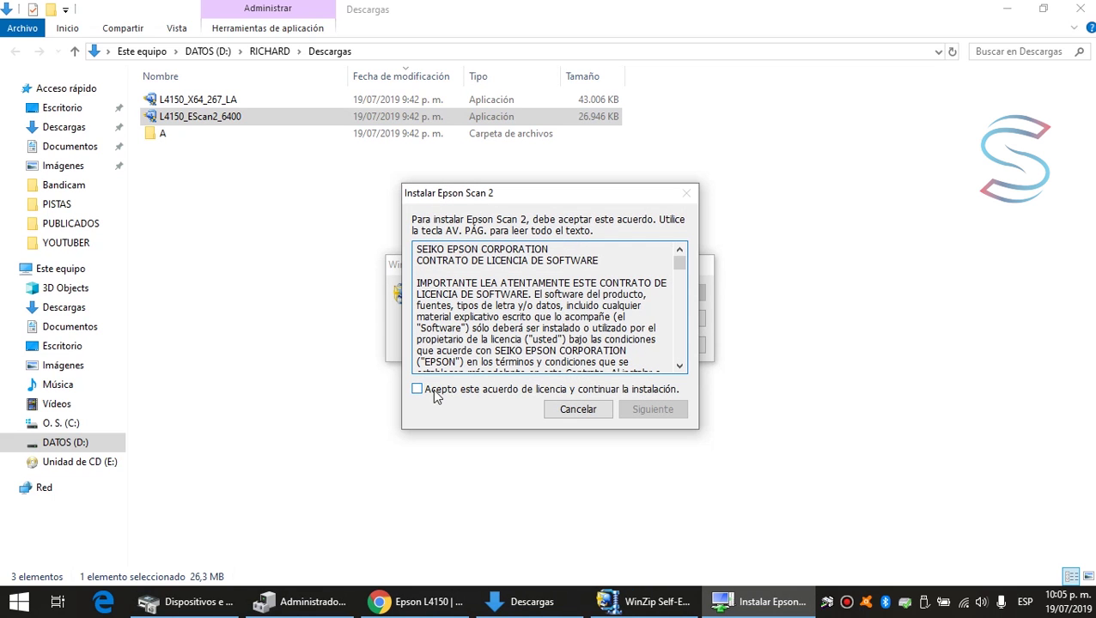
pyautogui.click(417, 390)
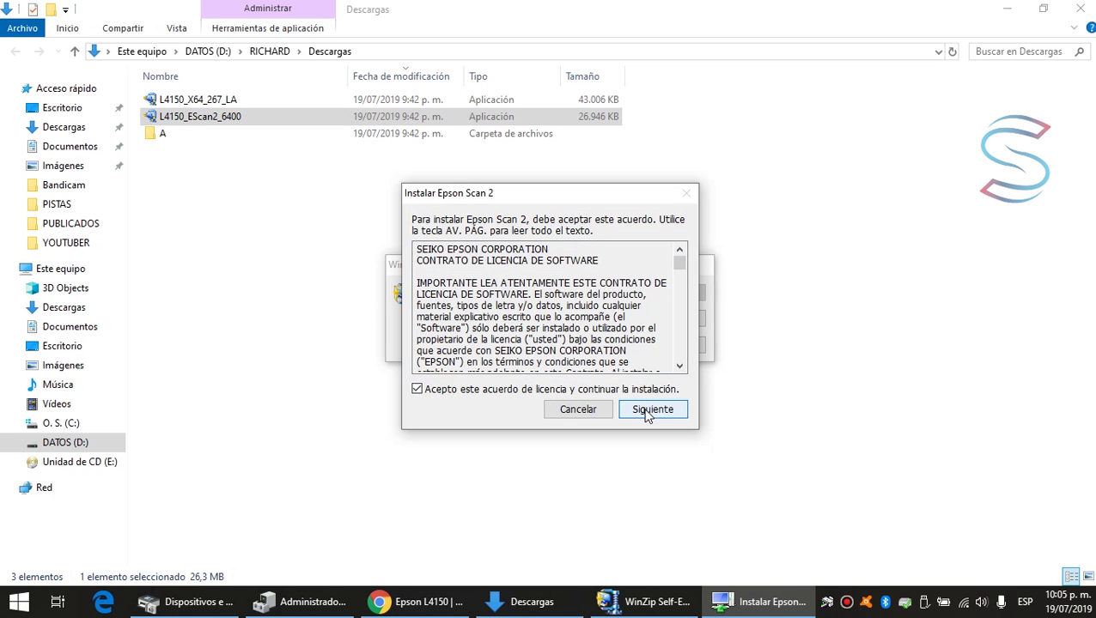
pyautogui.click(651, 410)
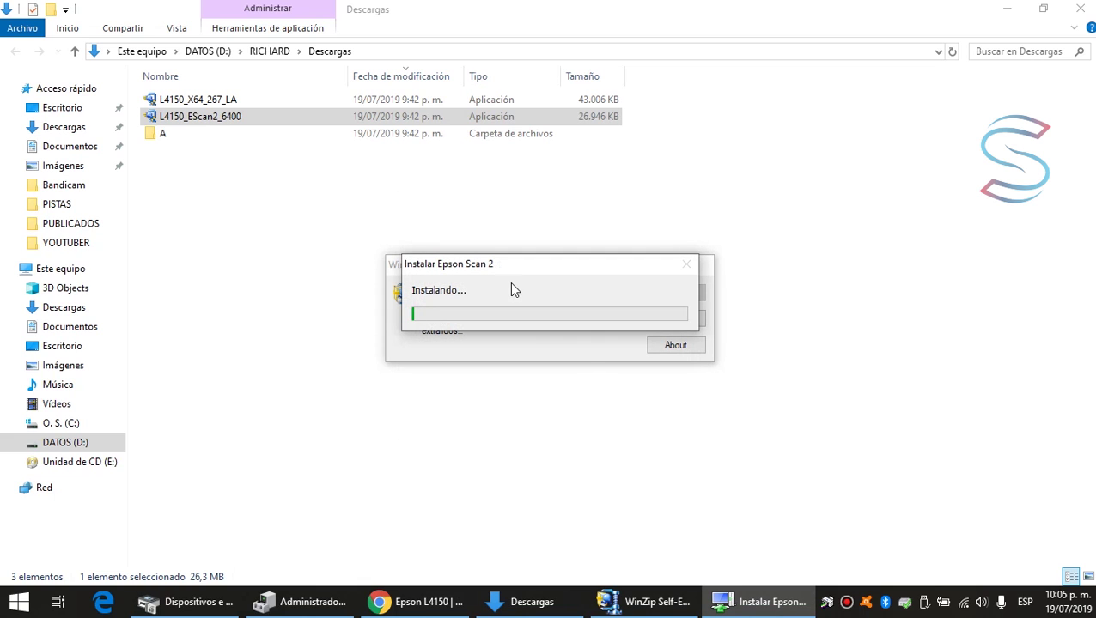
# Bring up Devices and Printers and Device Manager side by side during the Epson Scan 2 installation, and finish the installer.
pyautogui.click(216, 606)
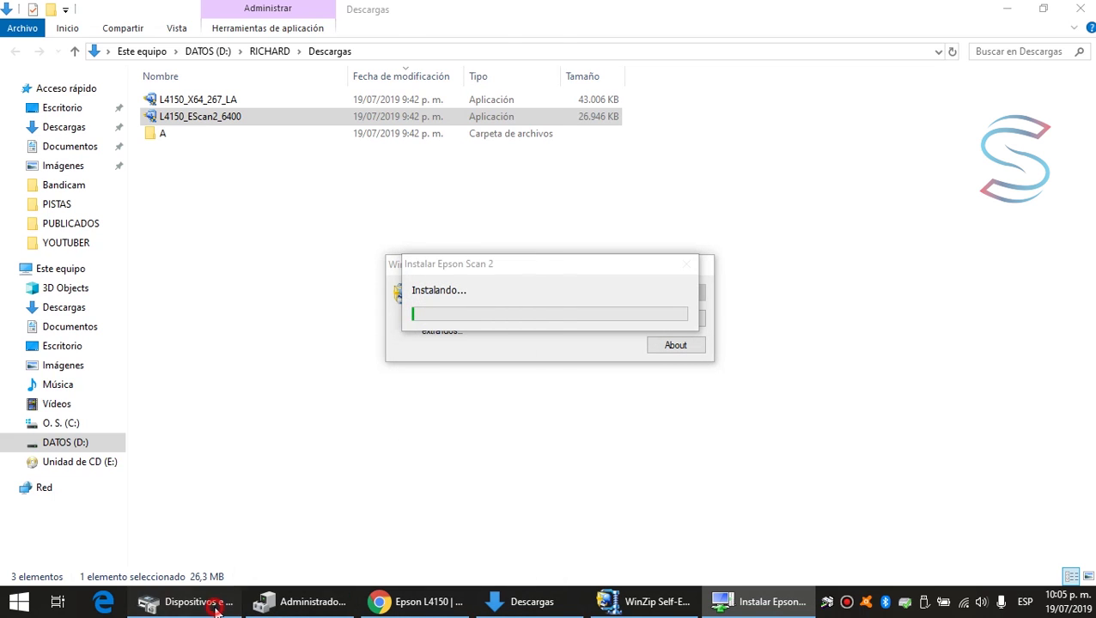
pyautogui.click(311, 603)
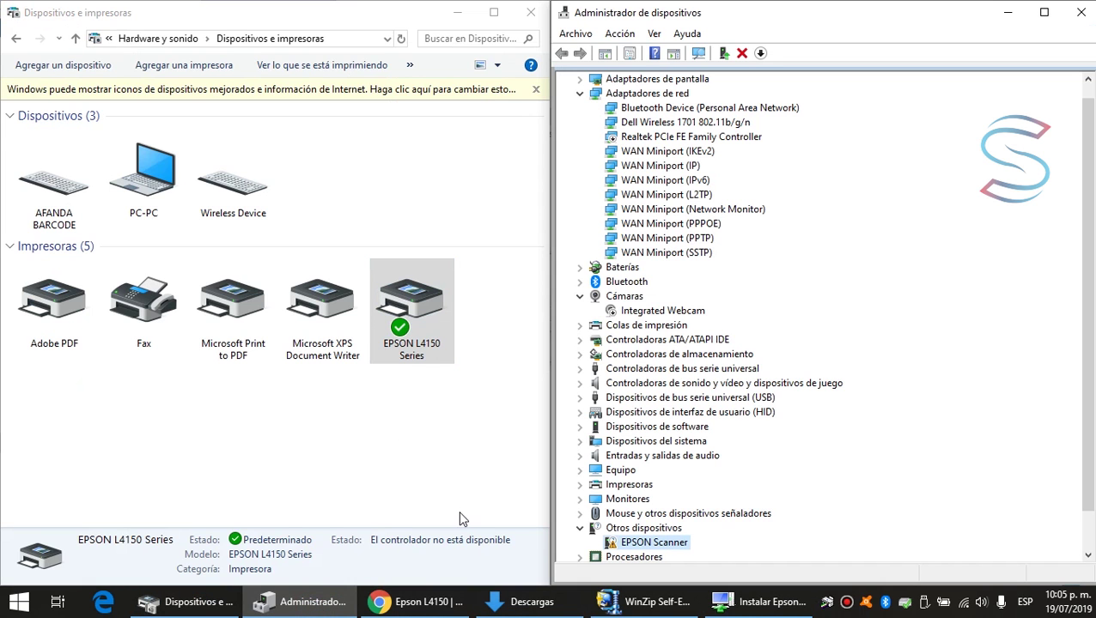
pyautogui.click(654, 54)
pyautogui.click(733, 602)
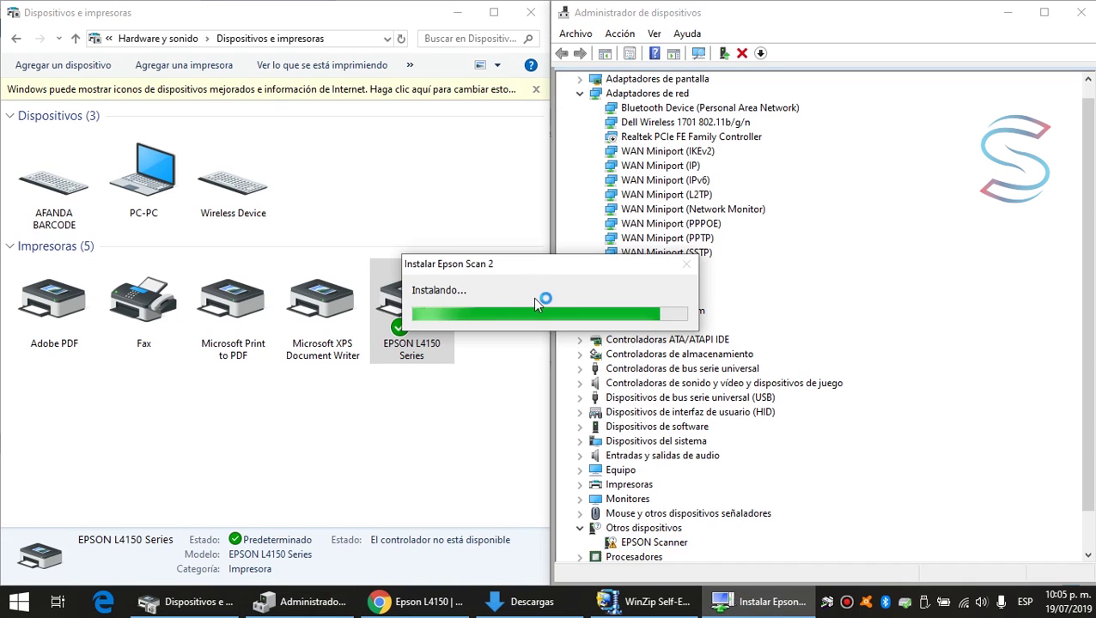
pyautogui.moveTo(526, 268); pyautogui.dragTo(315, 120)
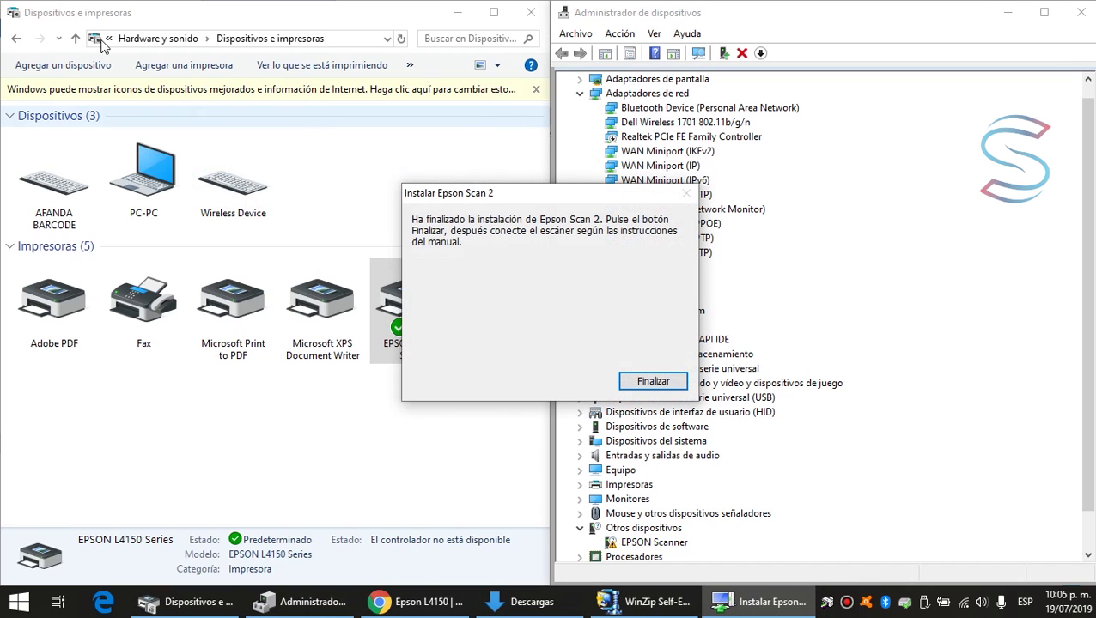
pyautogui.click(667, 388)
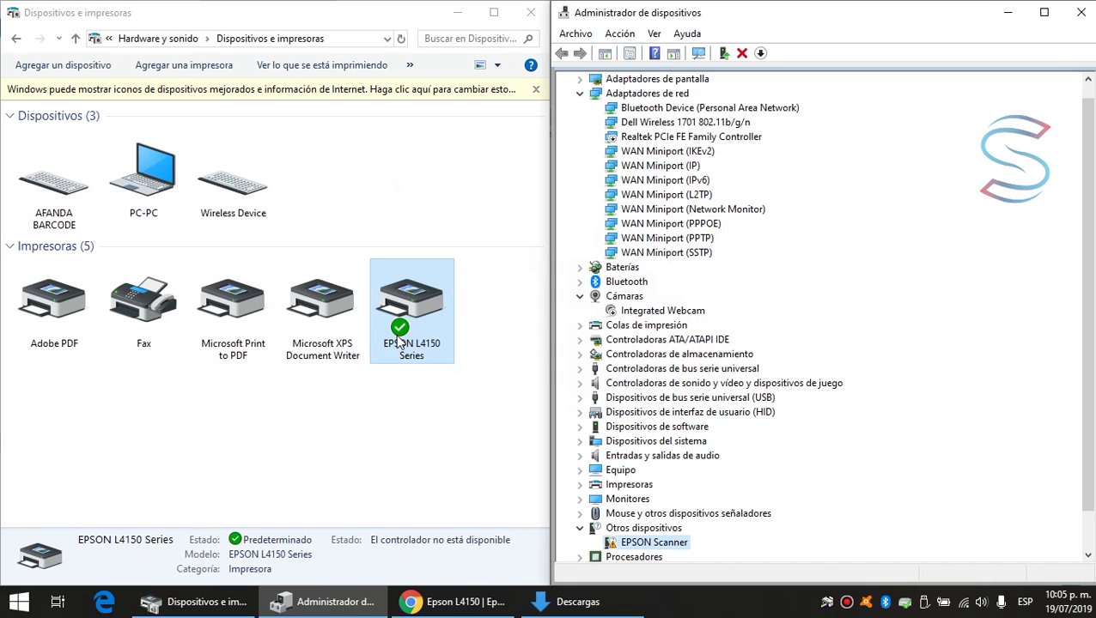
# Scan for hardware changes in Device Manager and expand the imaging devices category to check the EPSON L4150 Series scanner.
pyautogui.click(389, 326)
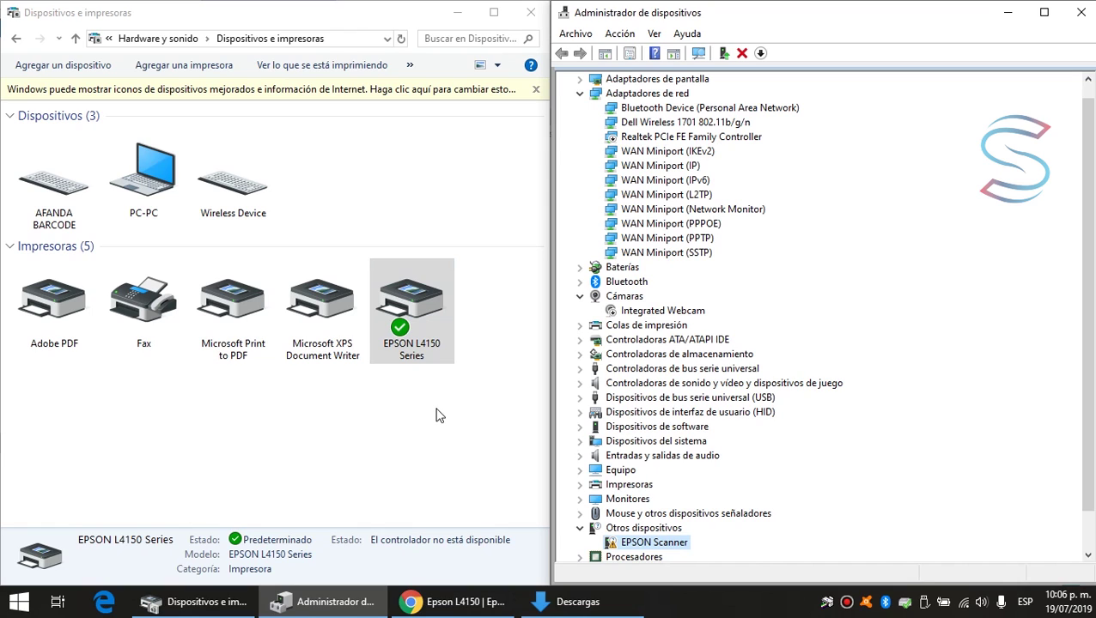
pyautogui.rightClick(622, 284)
pyautogui.rightClick(624, 269)
pyautogui.rightClick(626, 271)
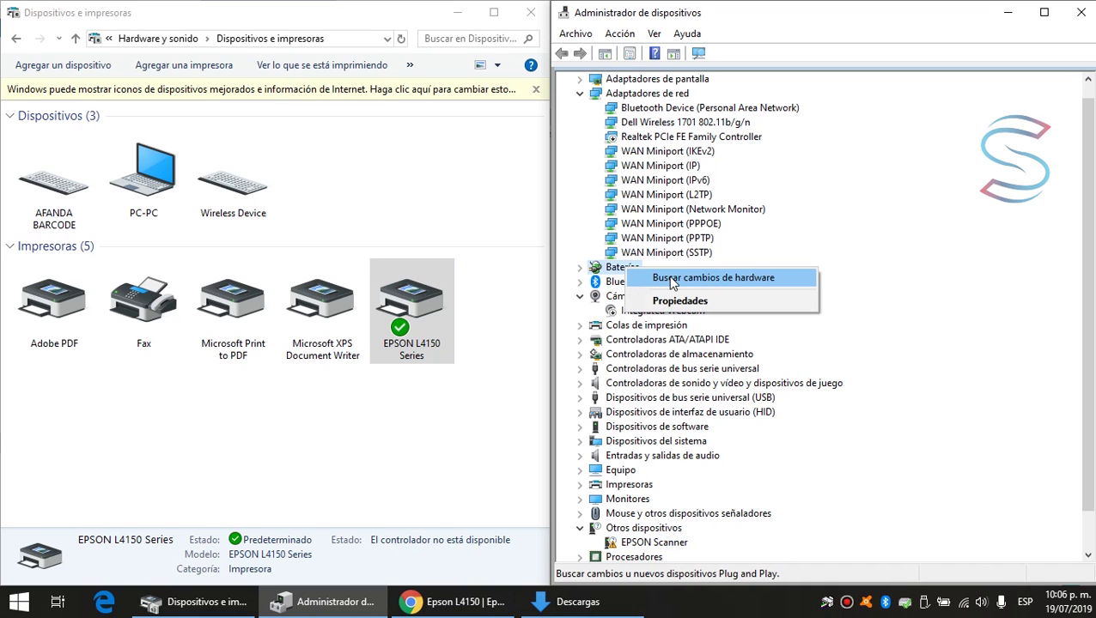
pyautogui.click(674, 279)
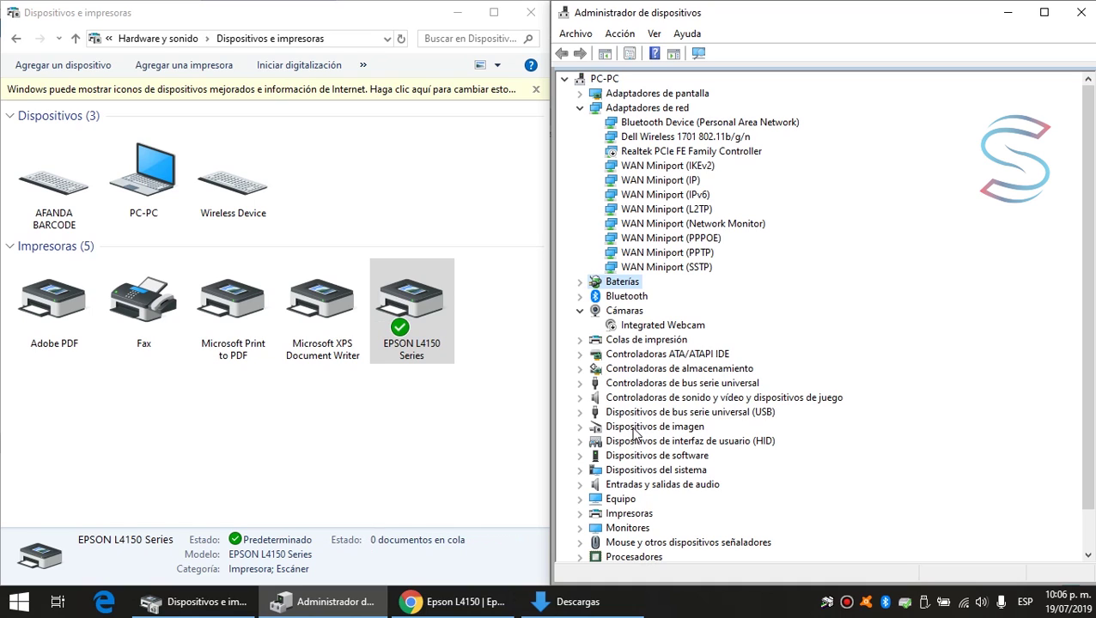
pyautogui.click(579, 428)
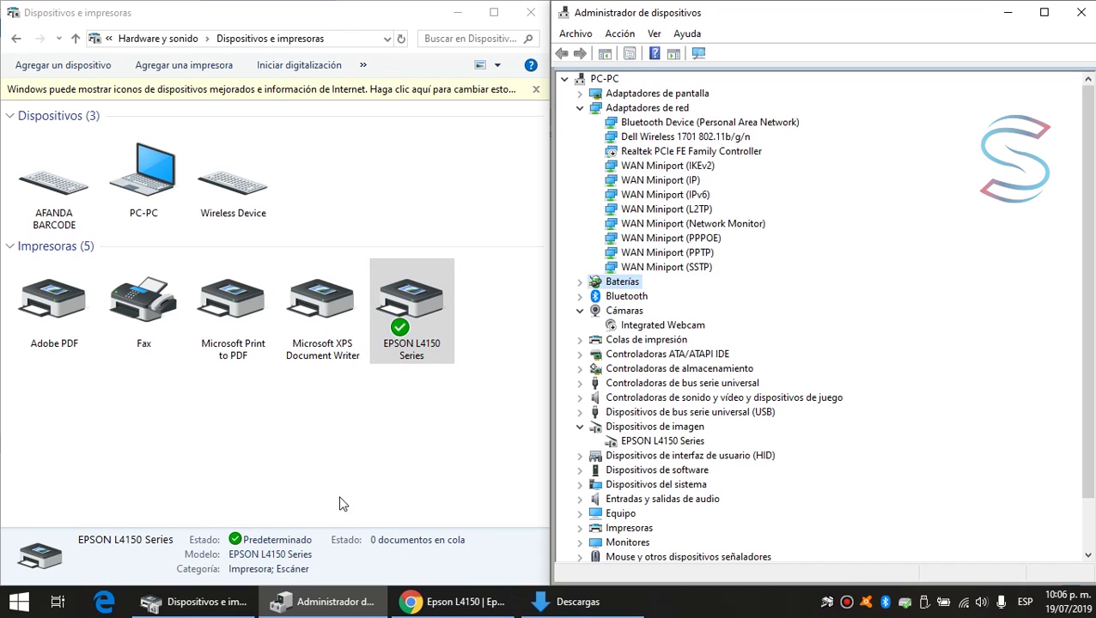
# Launch Epson Scan 2 from the Epson Scan 2 subfolder of the EPSON programs folder.
pyautogui.click(21, 606)
pyautogui.click(50, 542)
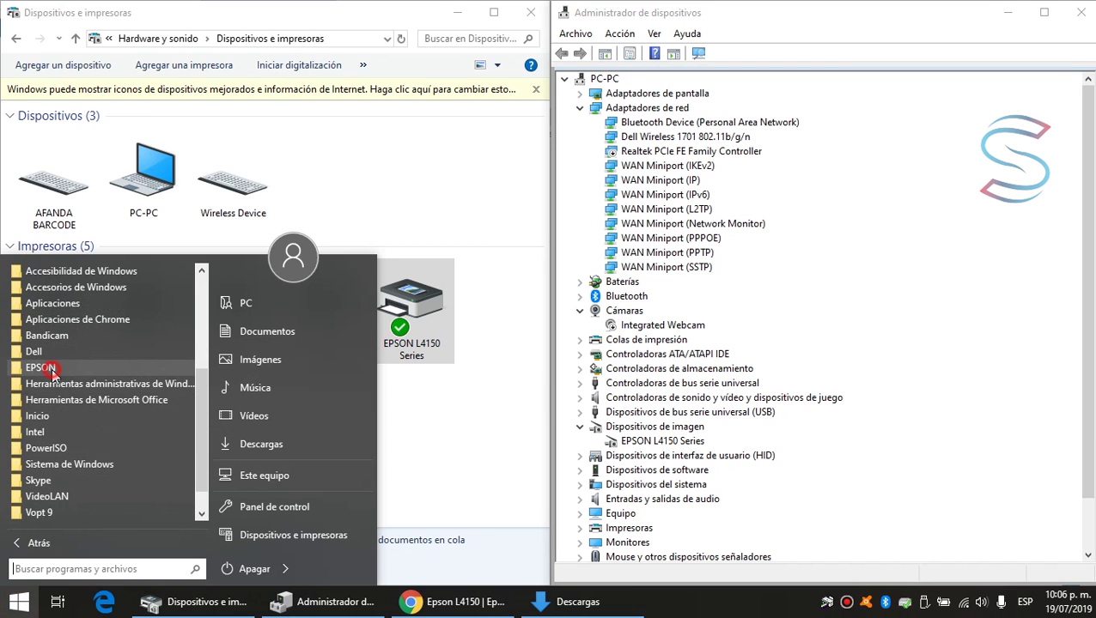
pyautogui.click(43, 367)
pyautogui.click(79, 414)
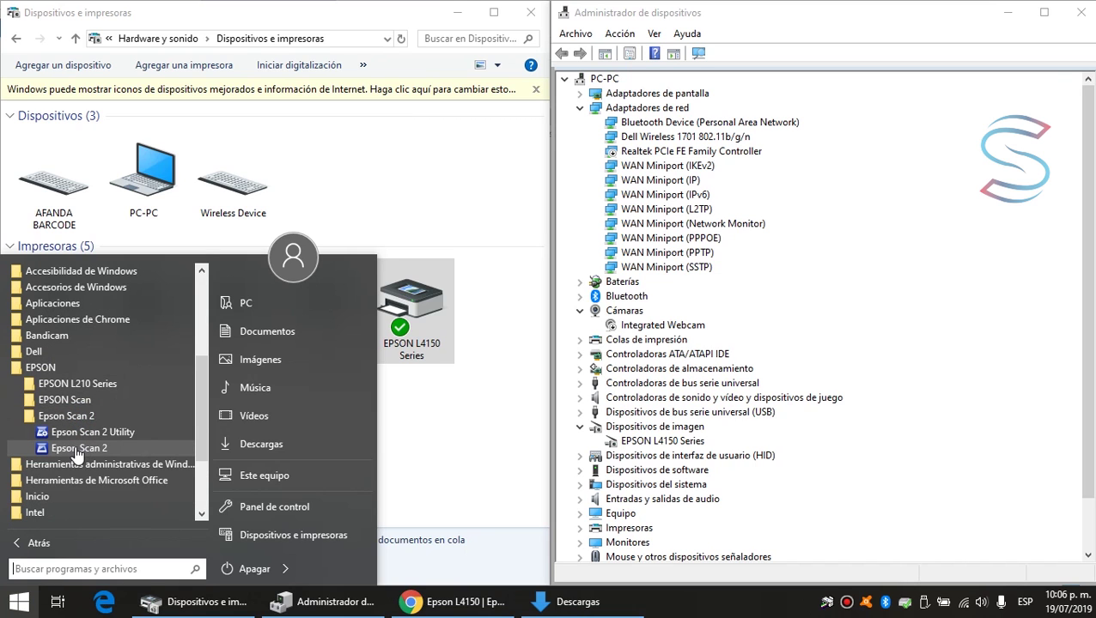
pyautogui.click(76, 448)
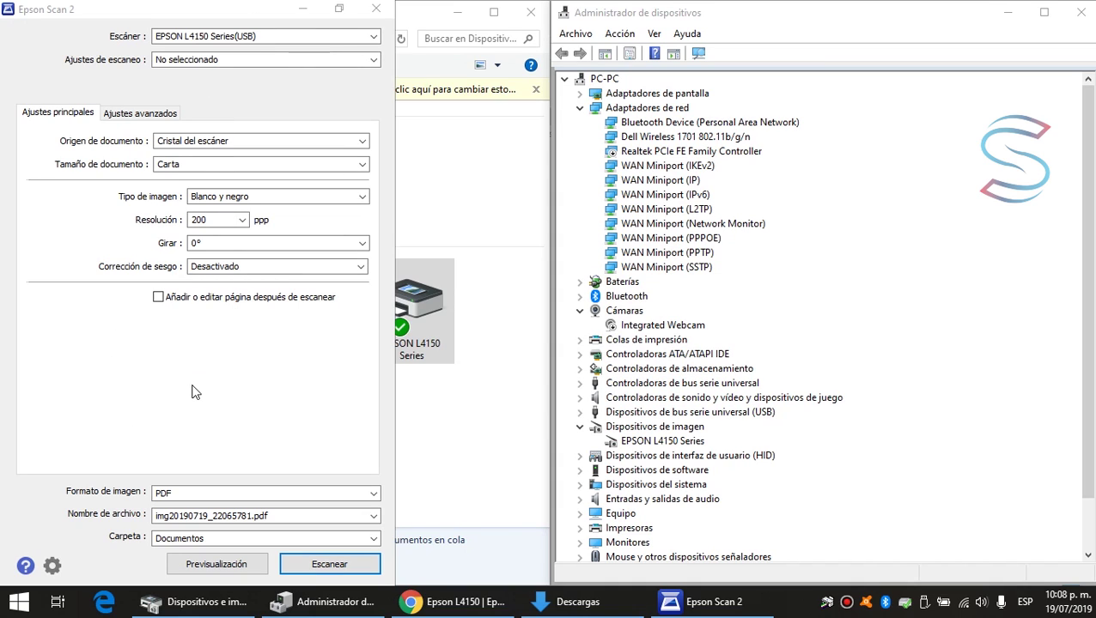
# Reposition the Epson Scan 2 window to review its scan settings, close it without scanning, and deselect the EPSON L4150 Series printer.
pyautogui.moveTo(264, 14); pyautogui.dragTo(326, 53)
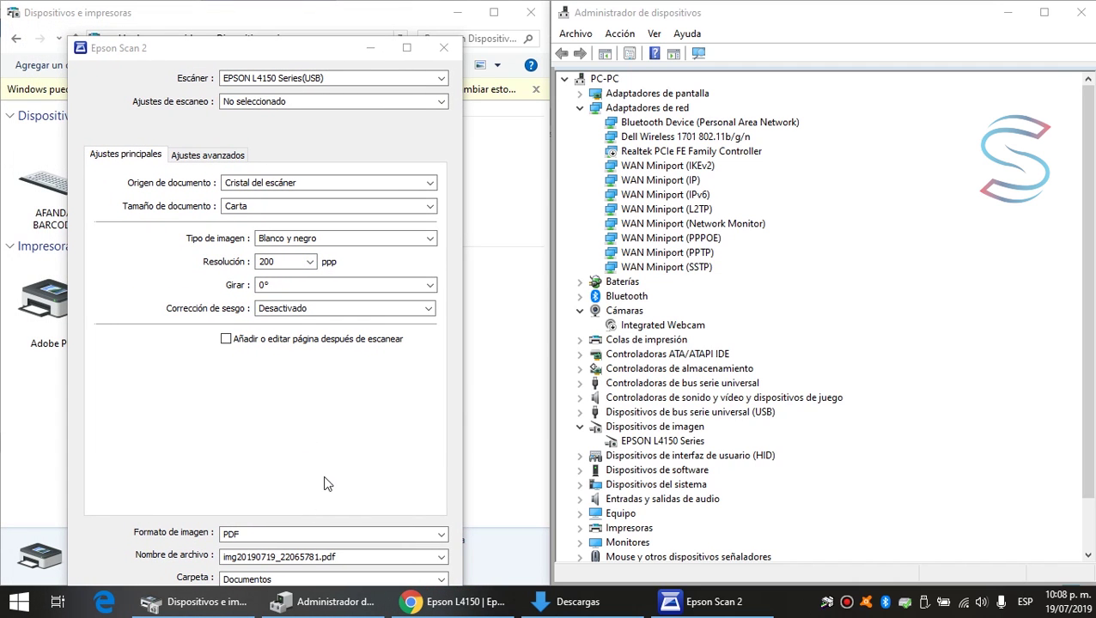
pyautogui.moveTo(306, 49); pyautogui.dragTo(312, 14)
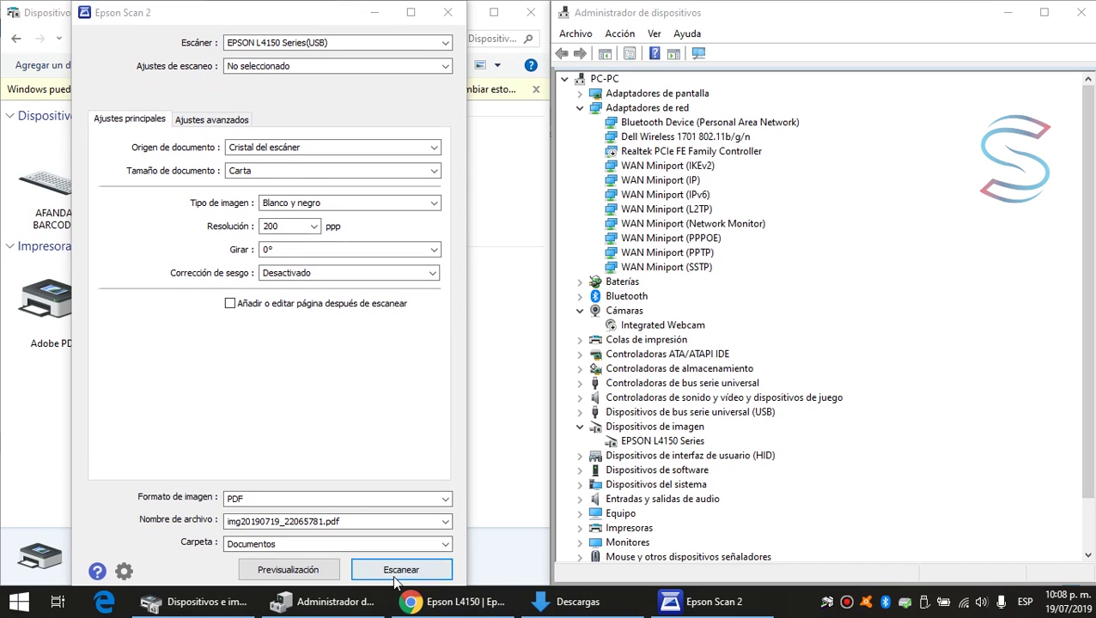
pyautogui.click(447, 17)
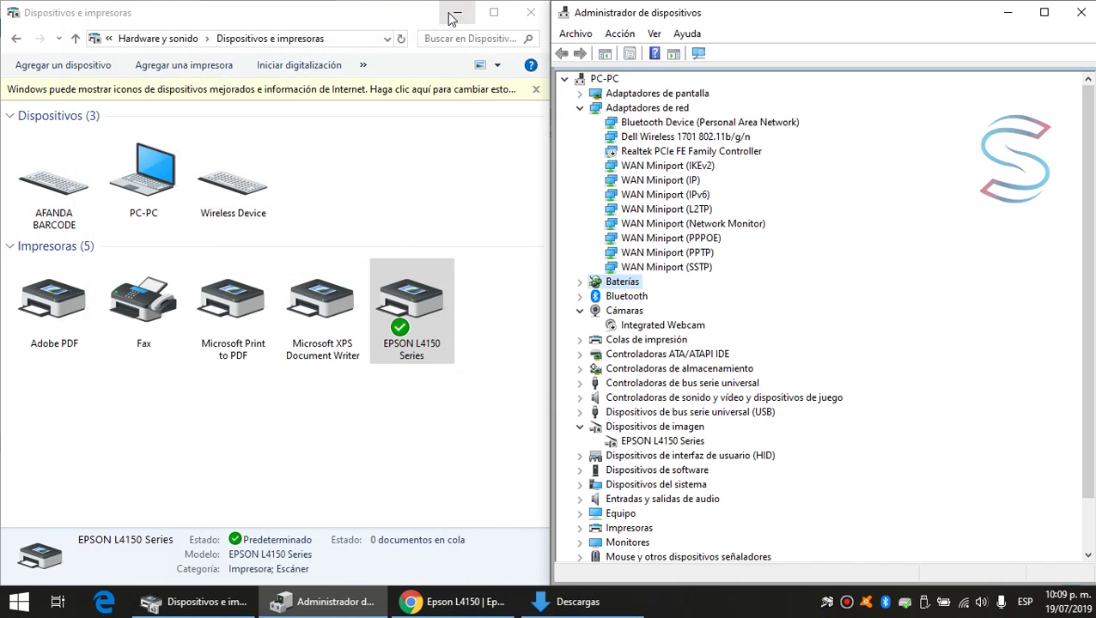
pyautogui.click(510, 404)
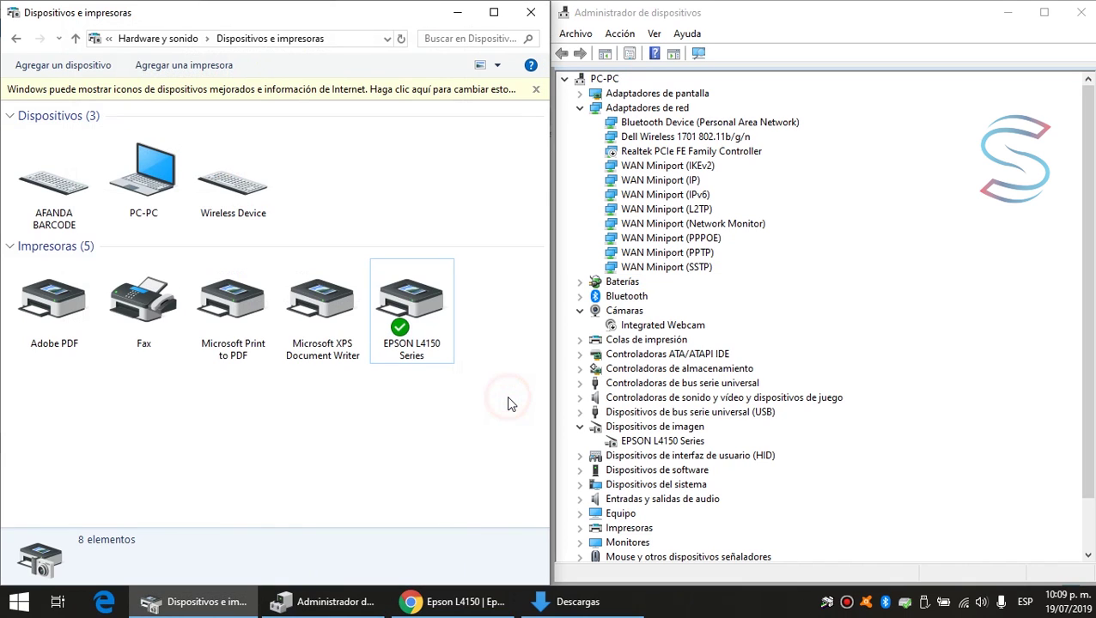